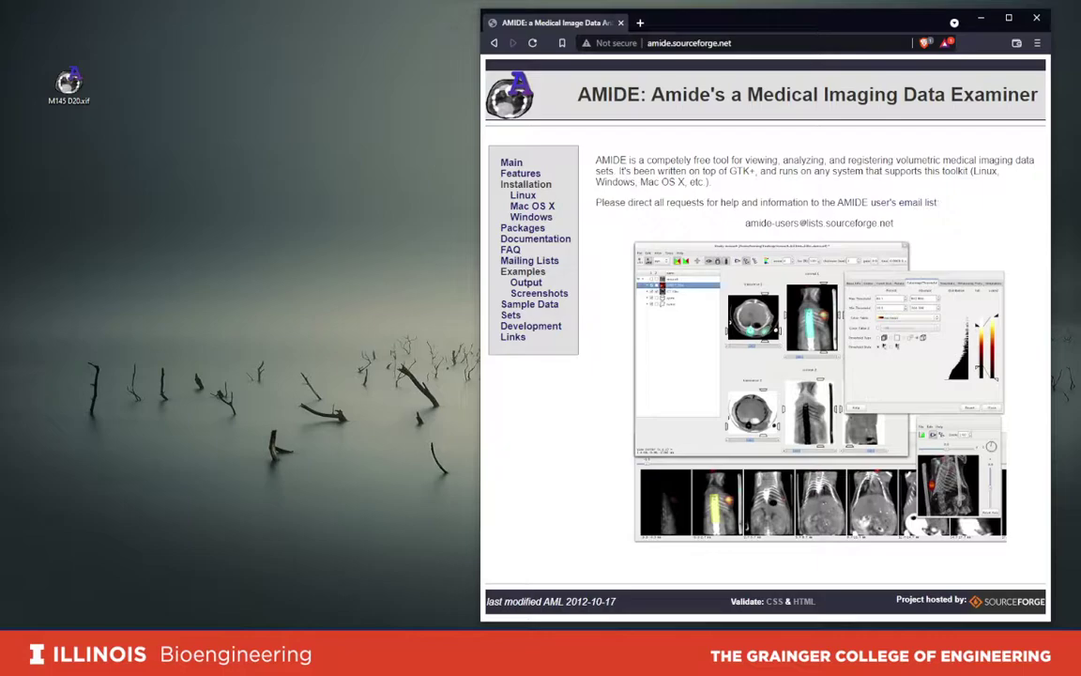
Step: Put the browser away, then open the M145 D20.xif study from the desktop in AMIDE and centre its window
left_click(982, 18)
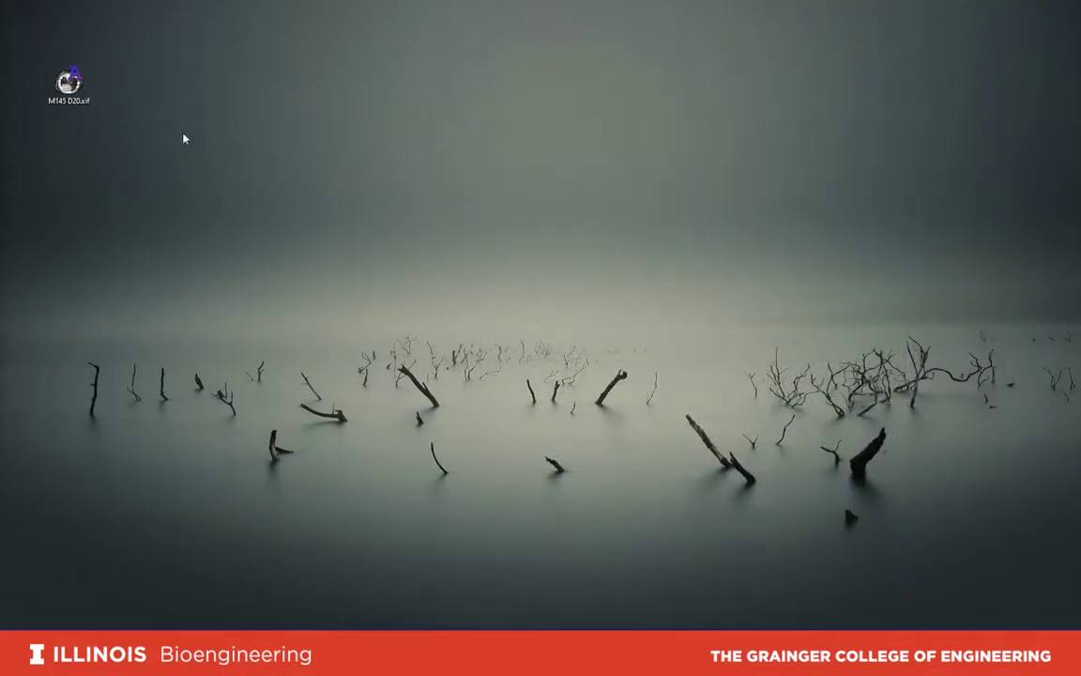
left_click_drag(71, 85, 167, 86)
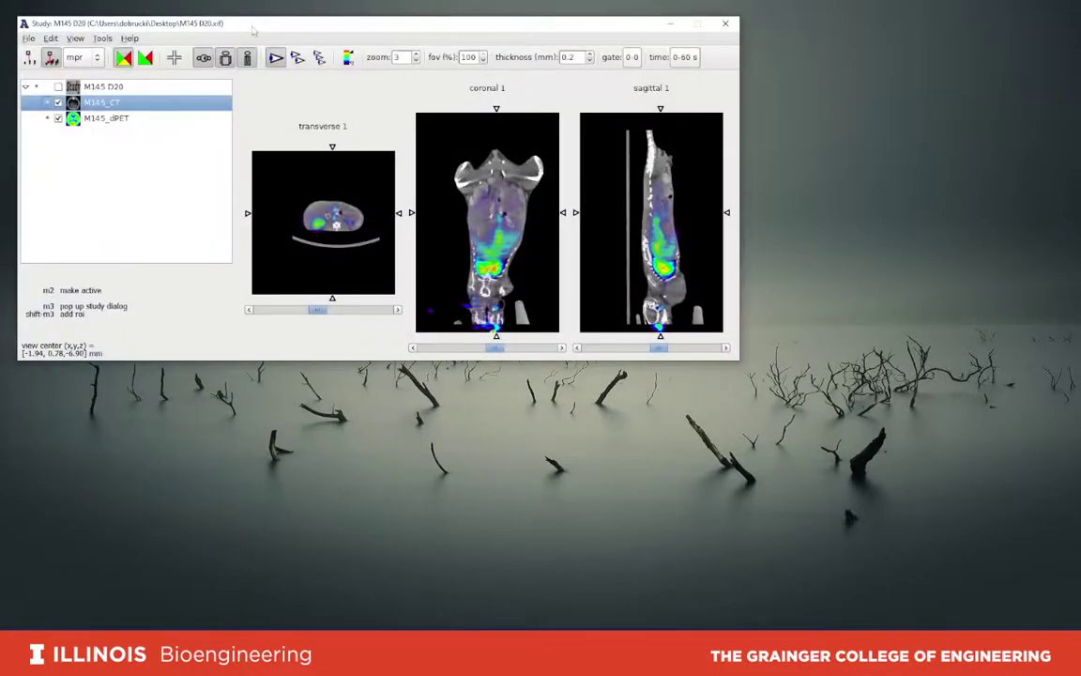
left_click_drag(234, 27, 434, 121)
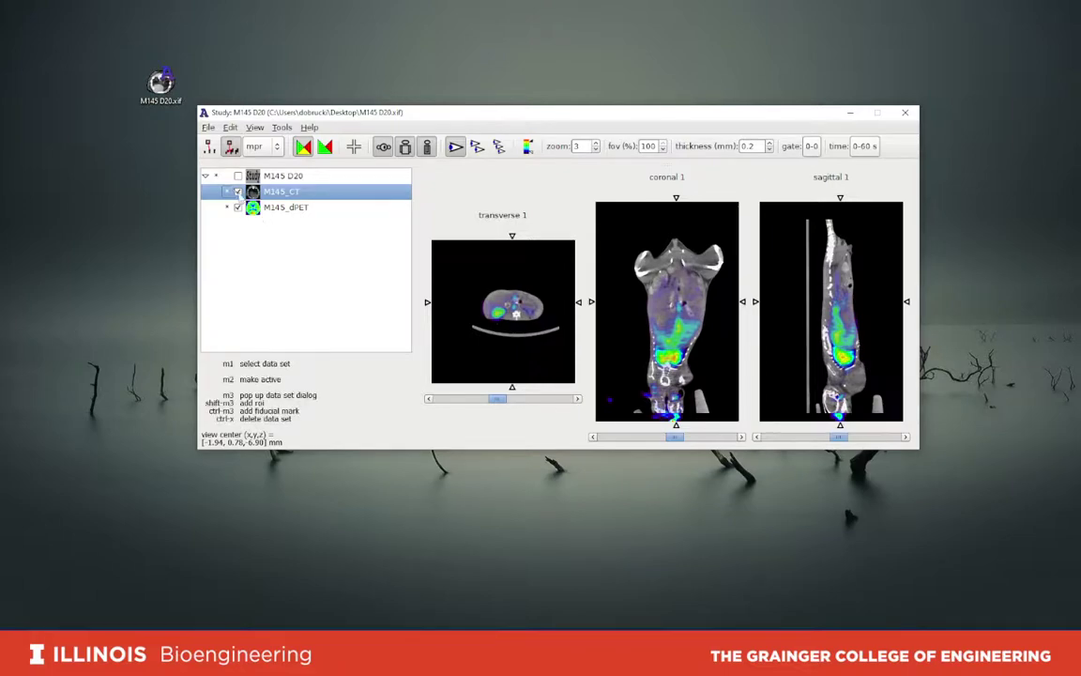
Step: Compare the PET and CT images by hiding and reshowing M145_CT, followed by M145_dPET
left_click(237, 191)
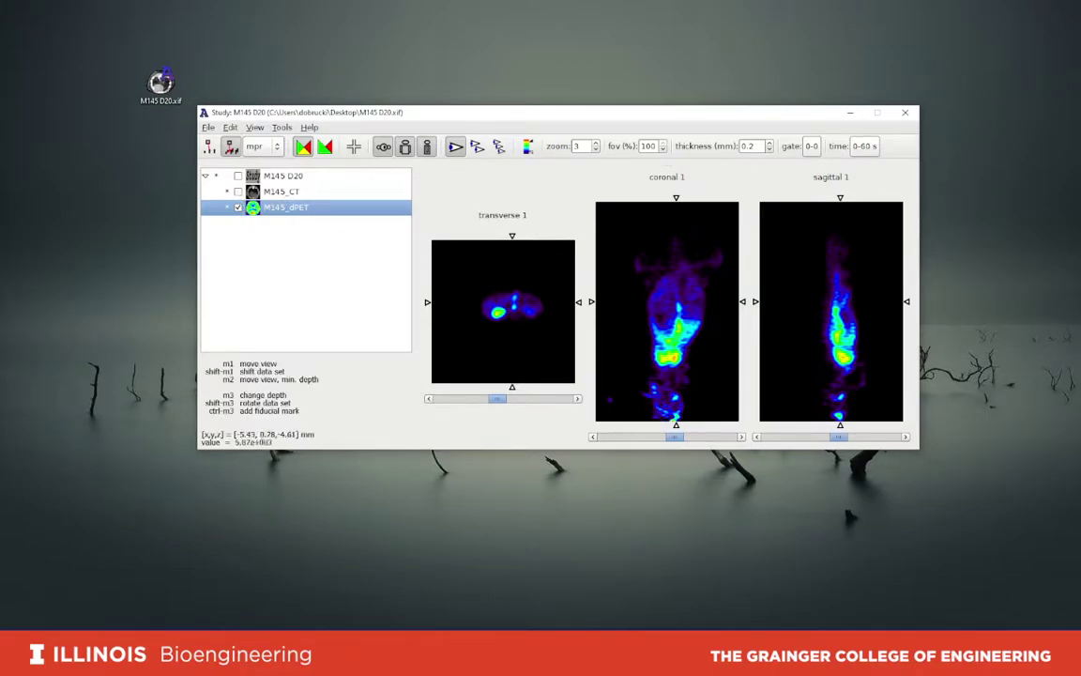
left_click(237, 192)
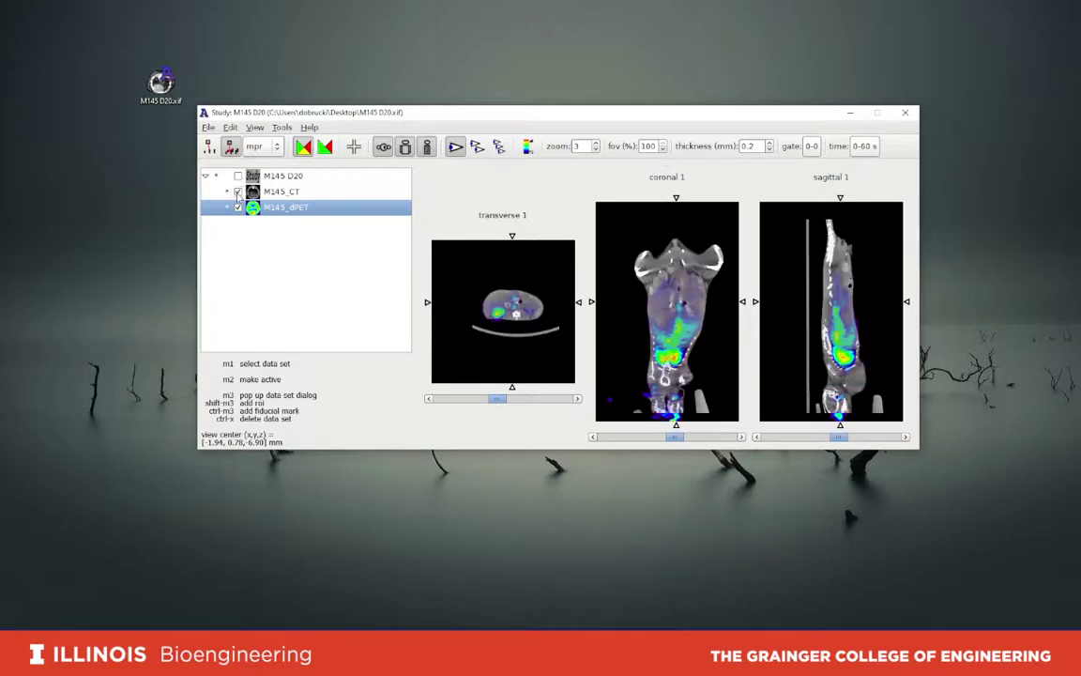
left_click(237, 206)
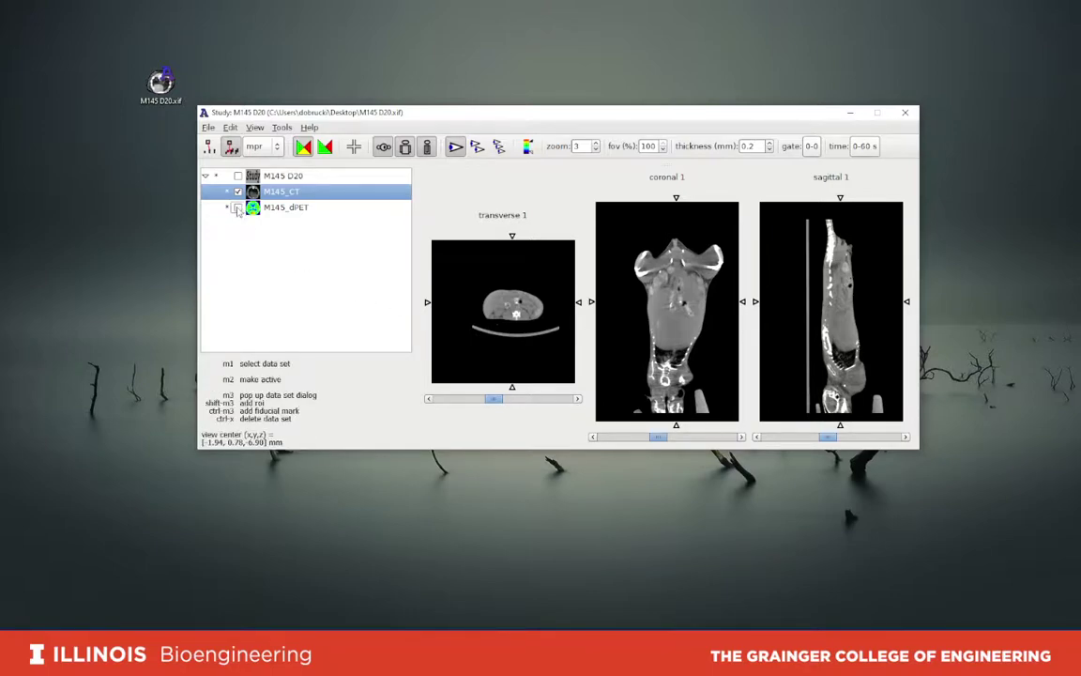
left_click(237, 207)
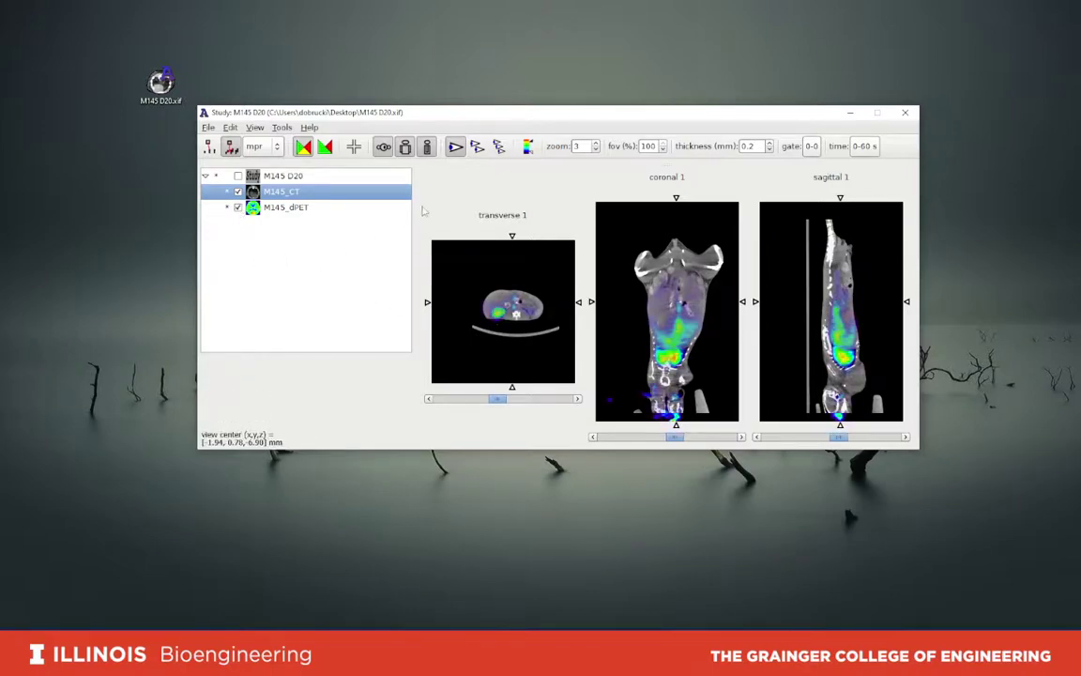
Step: Set the view zoom to 4.4, keeping the enlarged study window fully on screen, and toggle M145_dPET off and on
left_click_drag(465, 109, 328, 148)
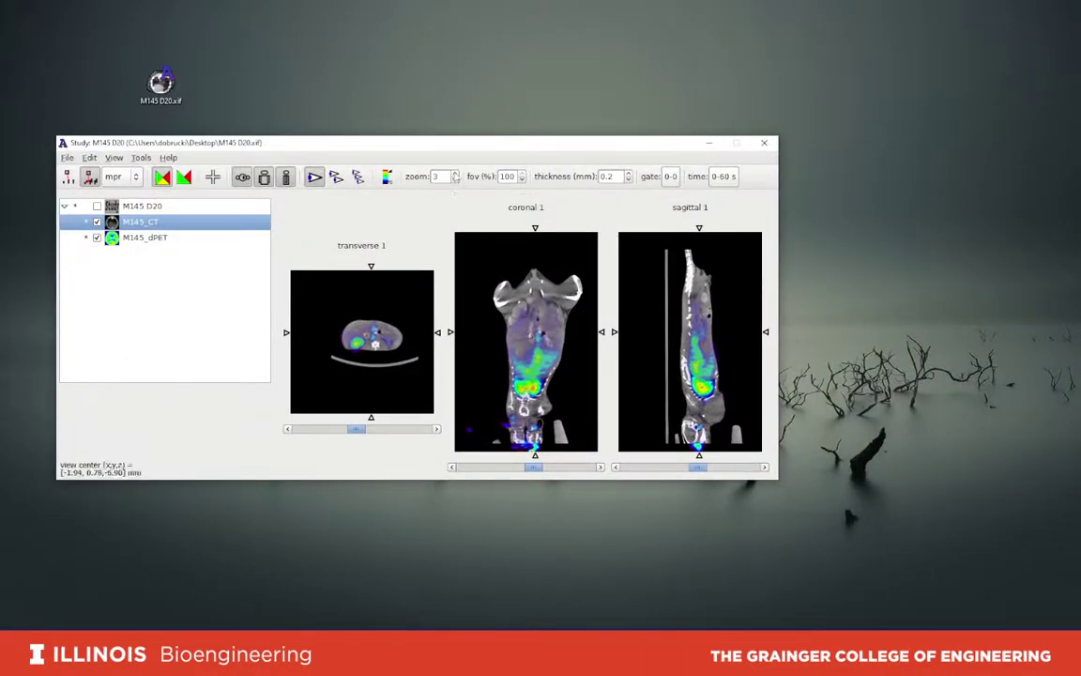
left_click(457, 173)
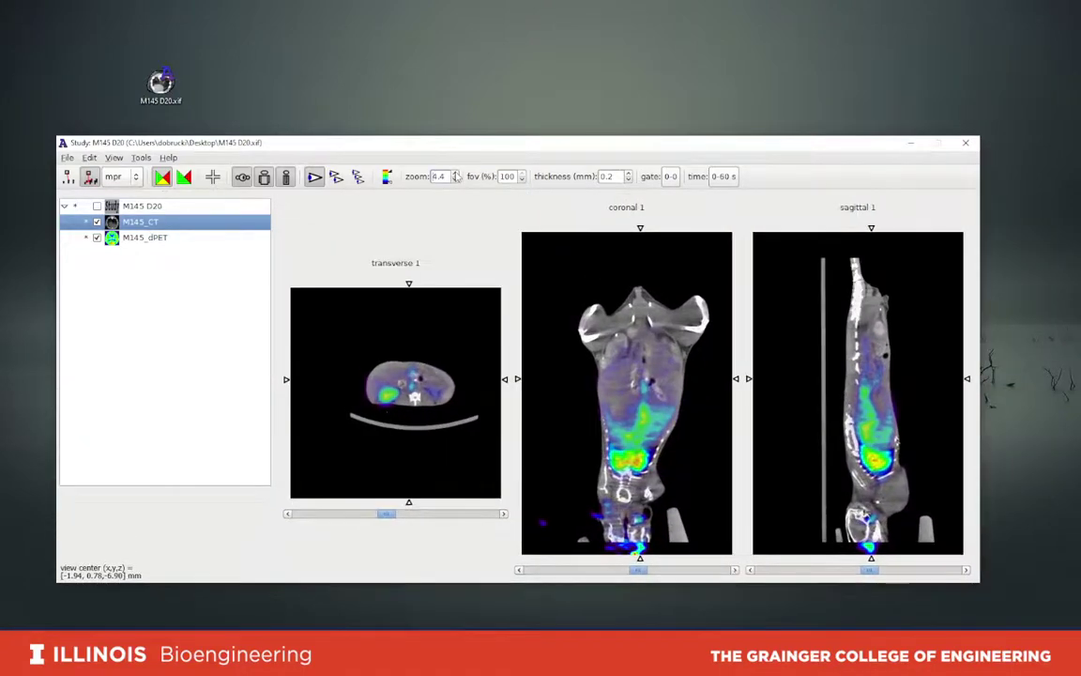
left_click_drag(459, 141, 439, 79)
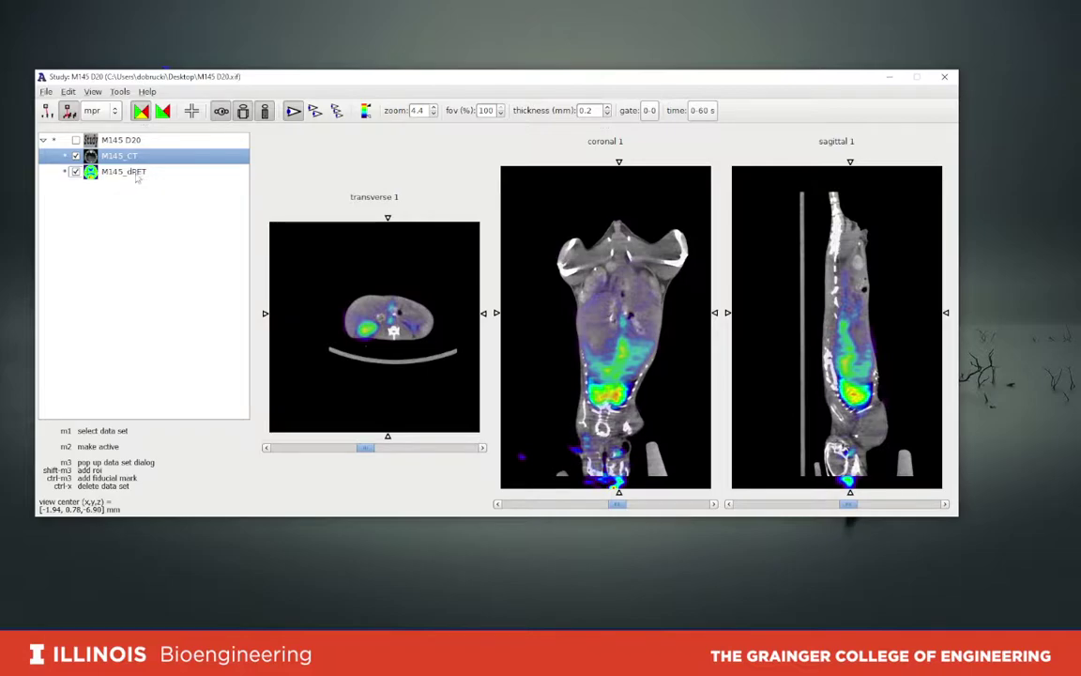
left_click(76, 173)
left_click(76, 173)
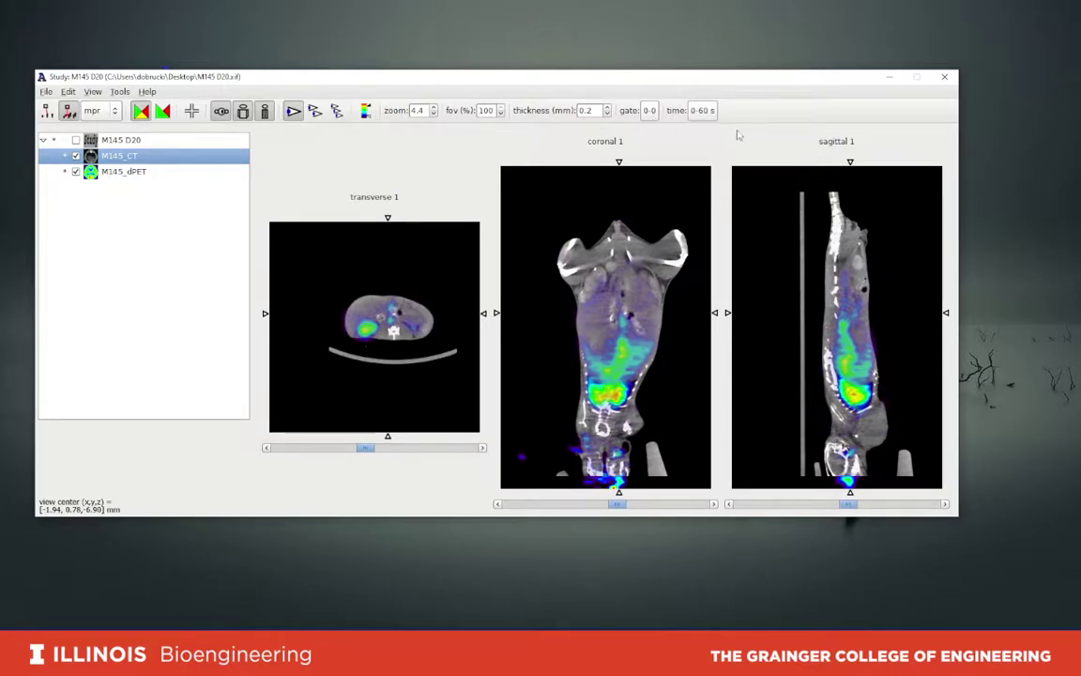
Step: Open the time settings, review the list of frames and display M145_dPET frames 1, 2 and 3 (60 to 240 s) in turn
left_click(700, 111)
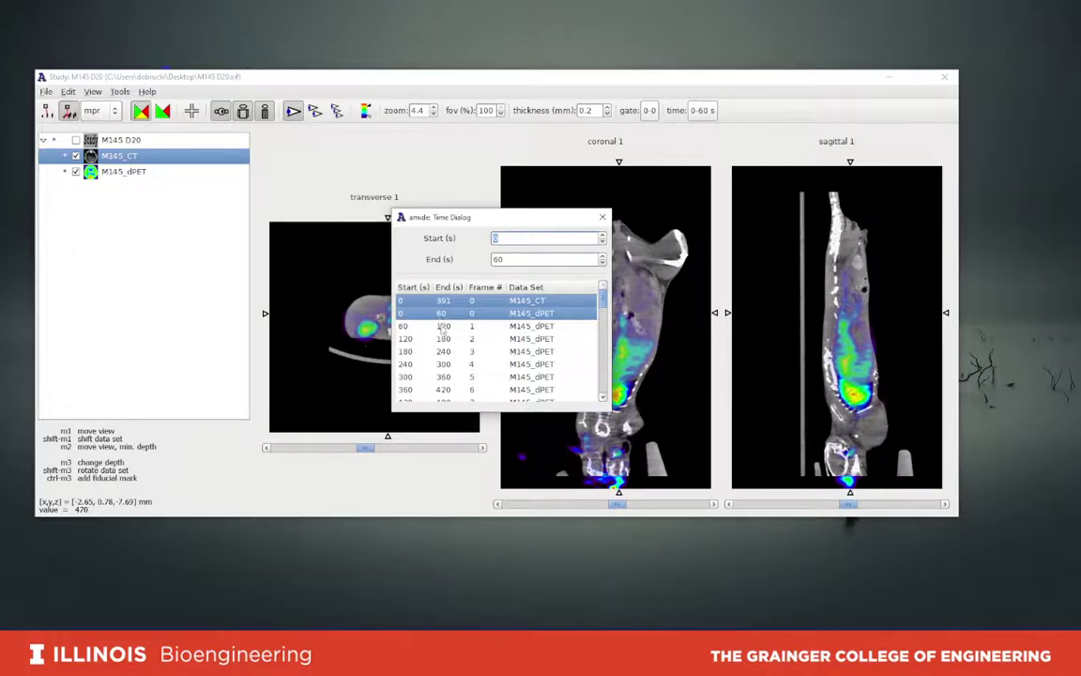
left_click(443, 328)
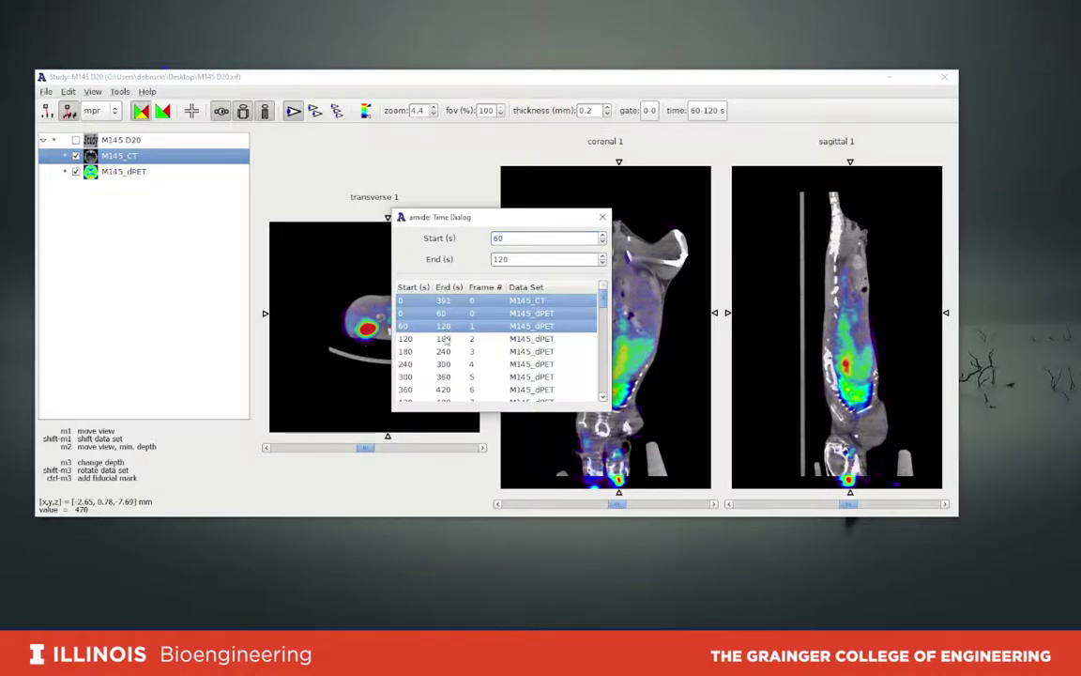
left_click(407, 339)
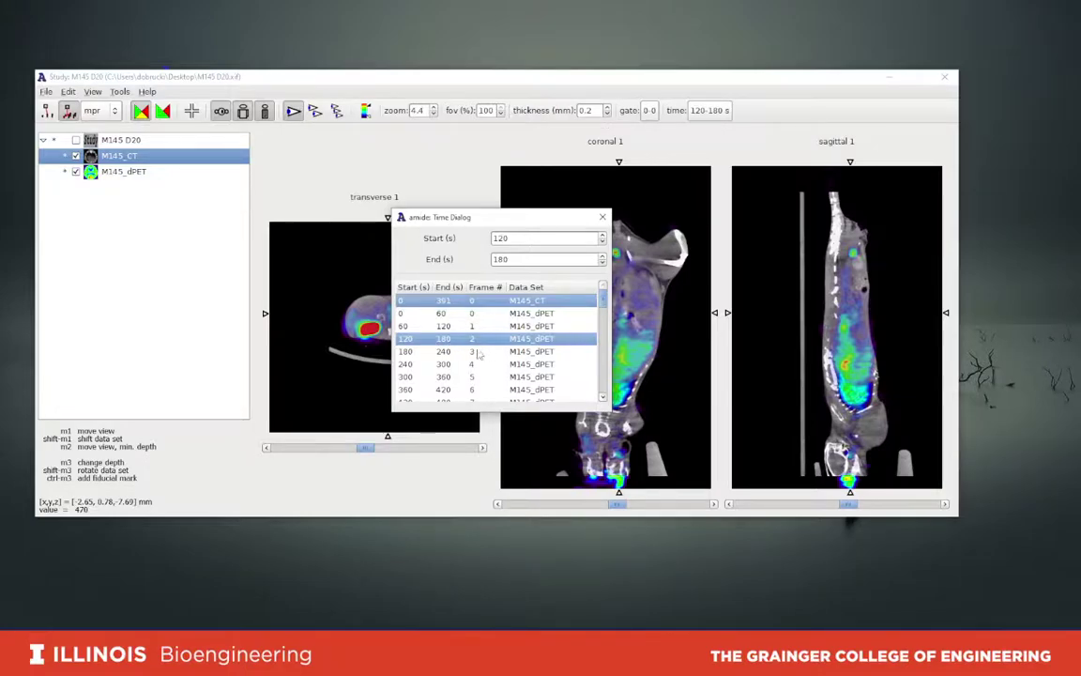
left_click_drag(603, 301, 605, 404)
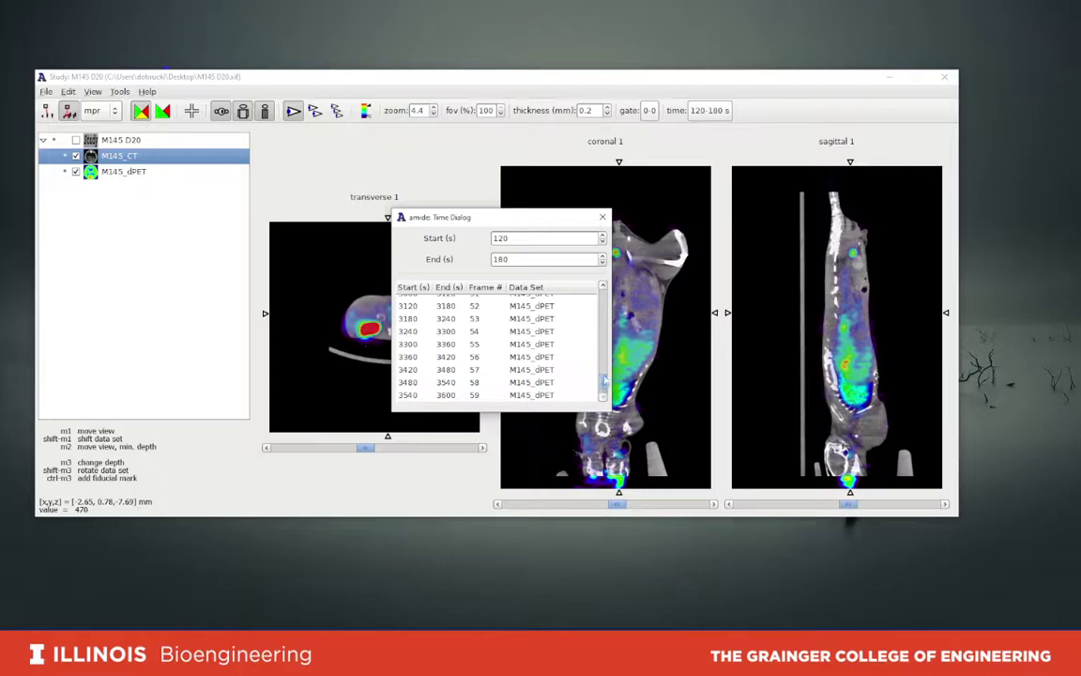
scroll(544, 347, "up", 10)
left_click(534, 353)
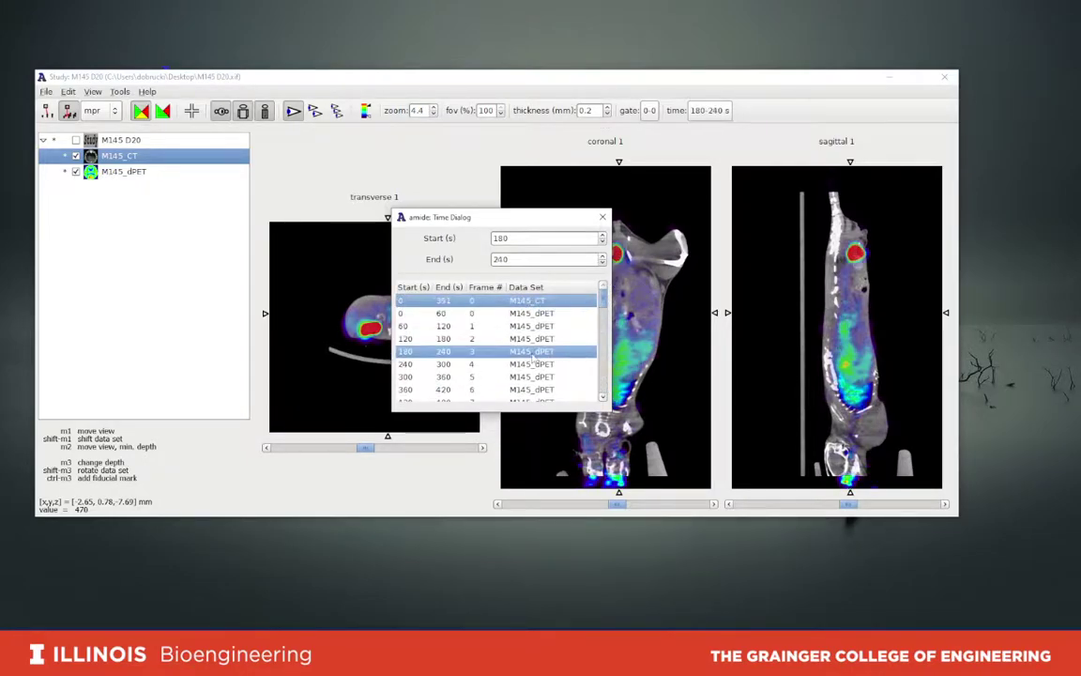
Step: Move the time dialog clear of the coronal view and step through M145_dPET frames 4 to 7 (240 to 480 s)
left_click_drag(515, 218, 382, 190)
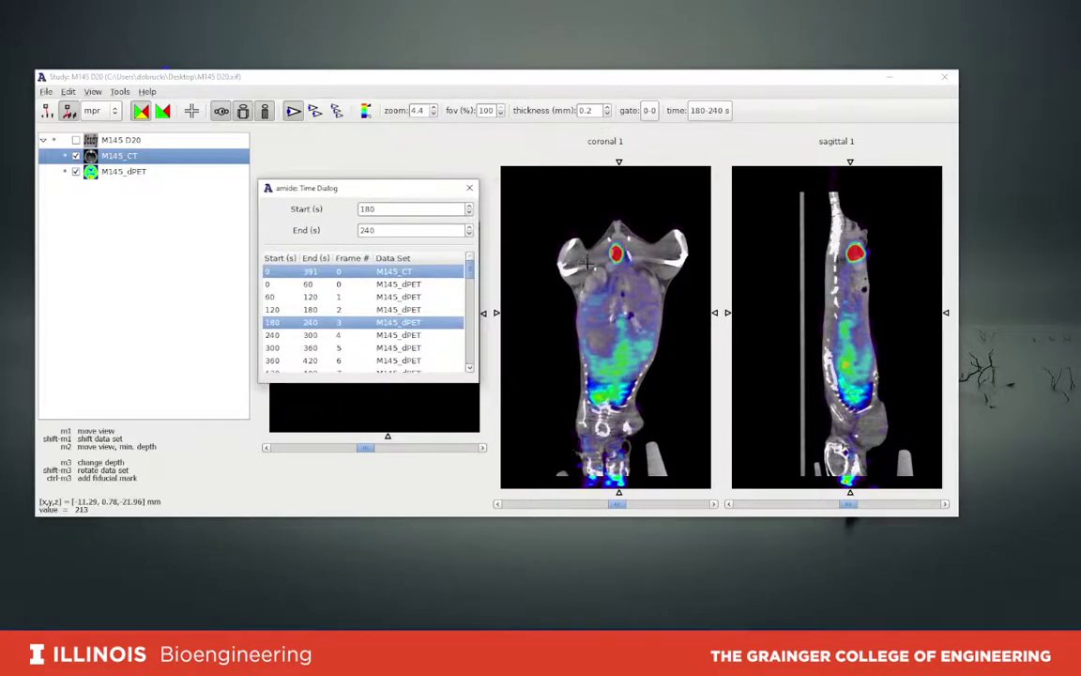
left_click(393, 335)
left_click(394, 348)
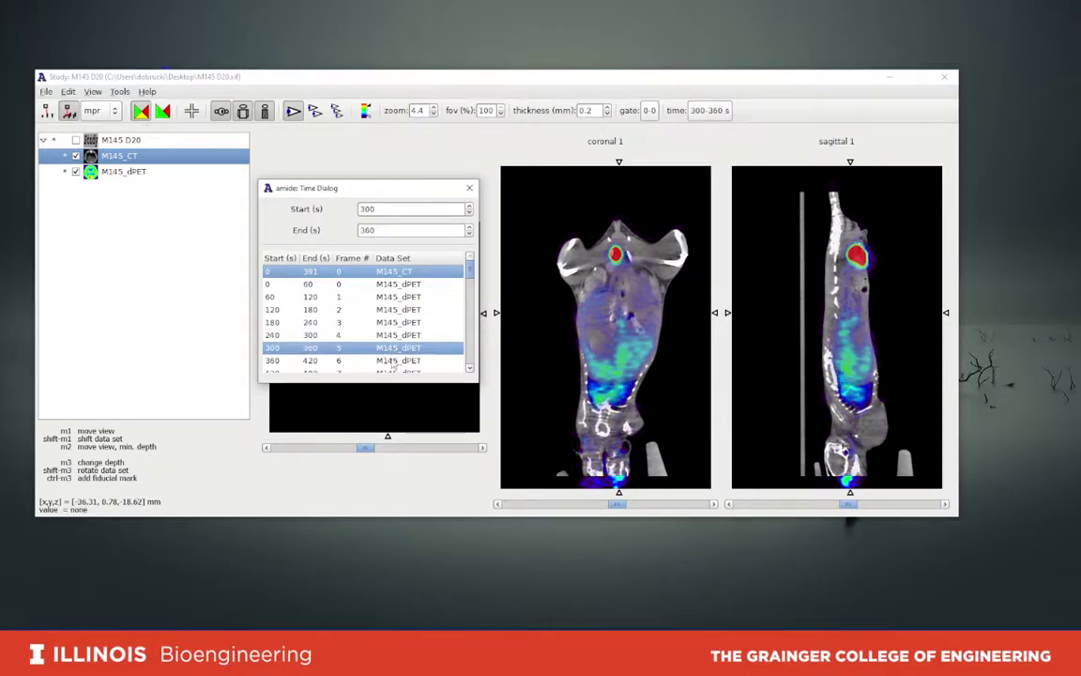
left_click(394, 361)
left_click(393, 373)
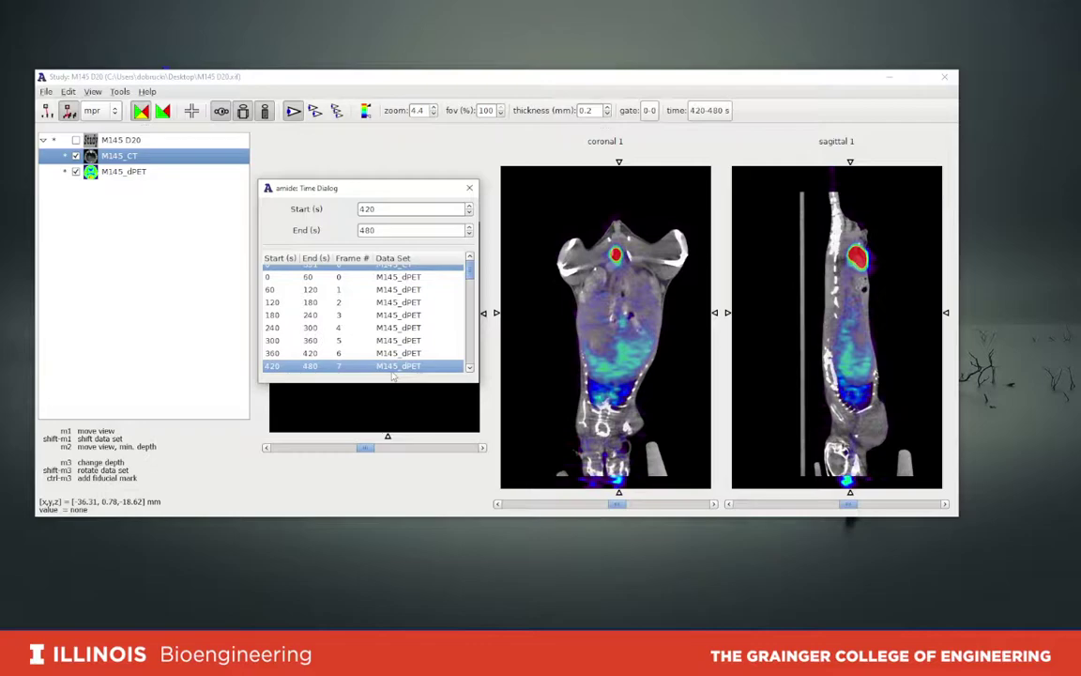
Step: Display M145_dPET frame 0 (0 to 60 s) and shift the coronal slice to the kidneys at about y = -3.89 mm
left_click(310, 279)
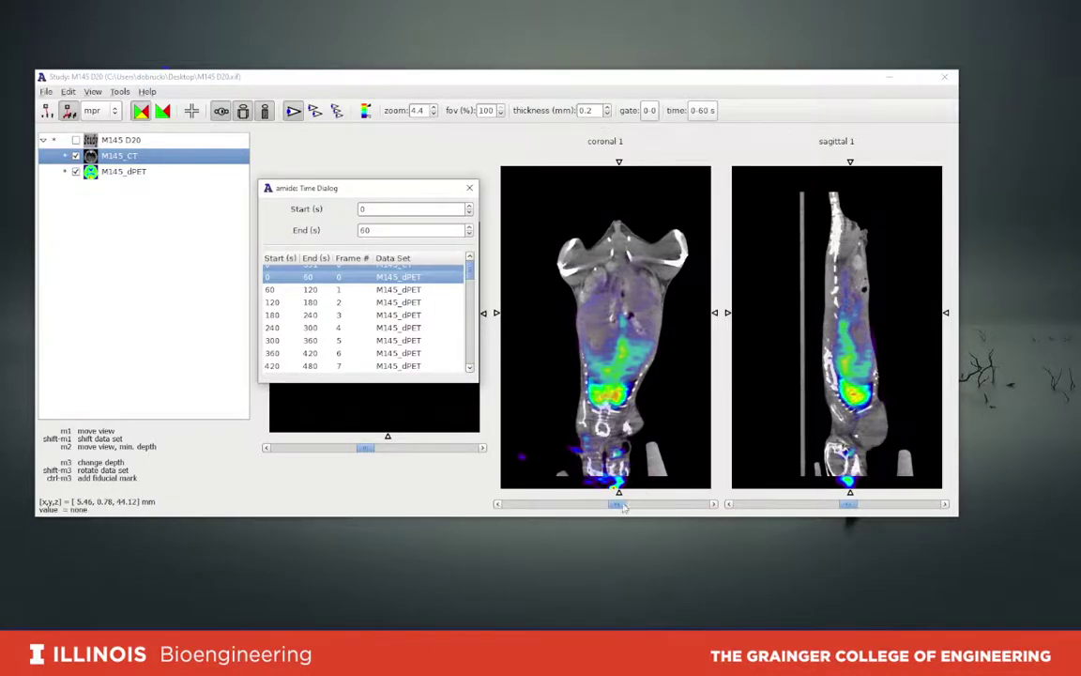
mouse_move(617, 507)
left_mouse_down()
mouse_move(594, 504)
mouse_move(622, 504)
mouse_move(610, 508)
left_mouse_up()
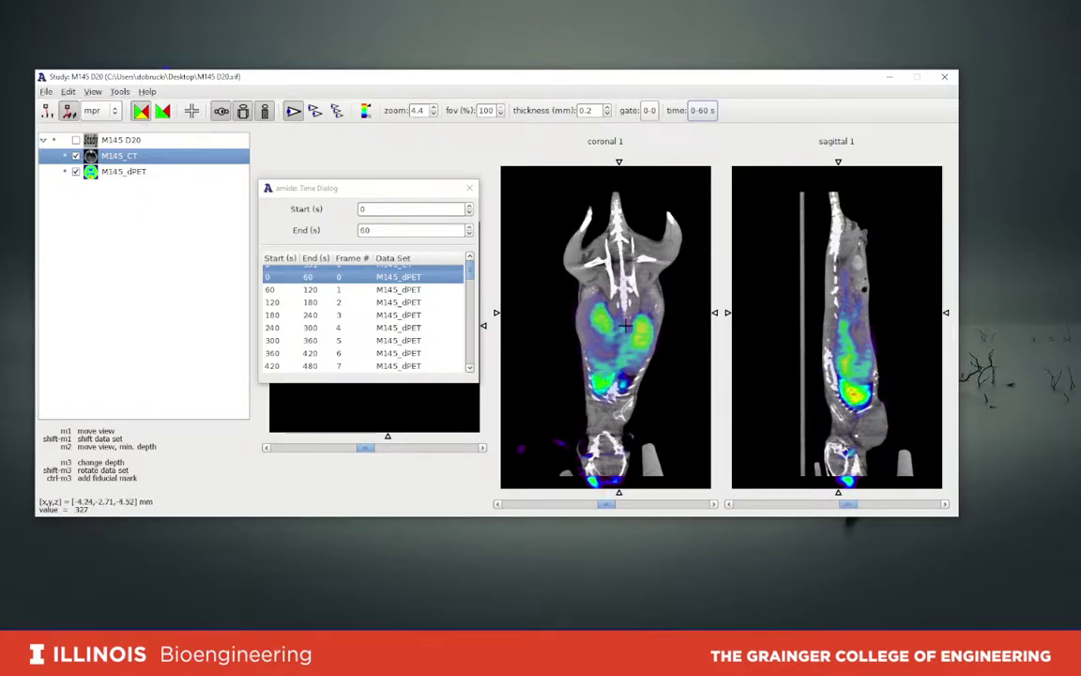
mouse_move(607, 506)
left_mouse_down()
mouse_move(622, 507)
mouse_move(606, 506)
left_mouse_up()
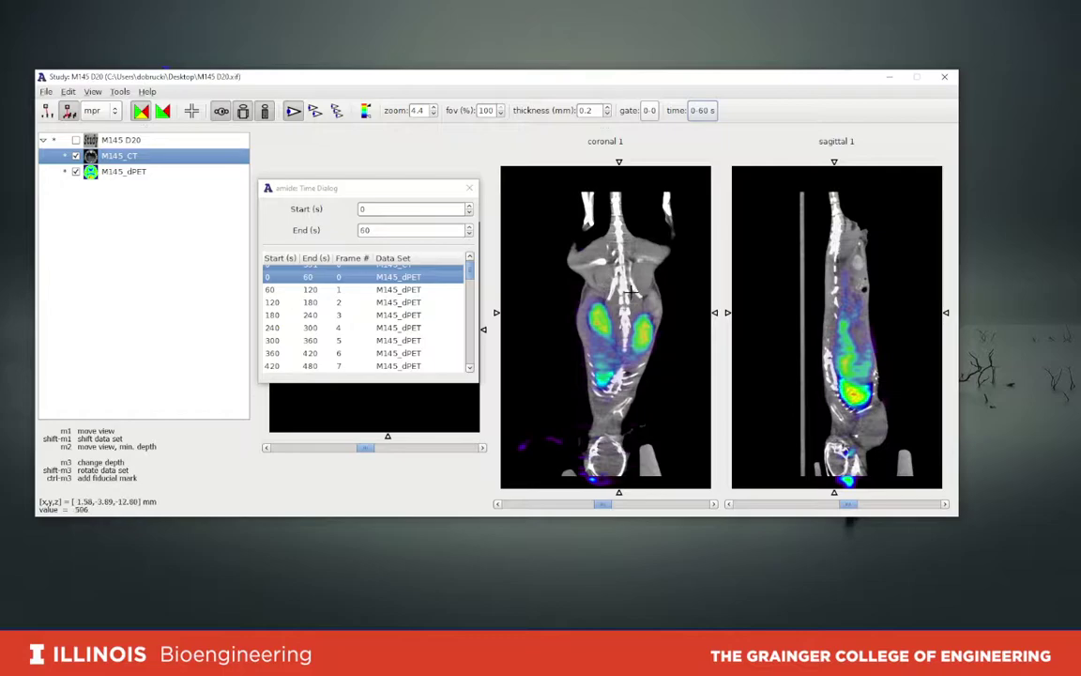
Step: Display M145_dPET frame 30 (1800 to 1860 s) and browse the coronal slices forward and back to about y = -2.52 mm
scroll(471, 292, "down", 3)
left_click_drag(472, 292, 472, 321)
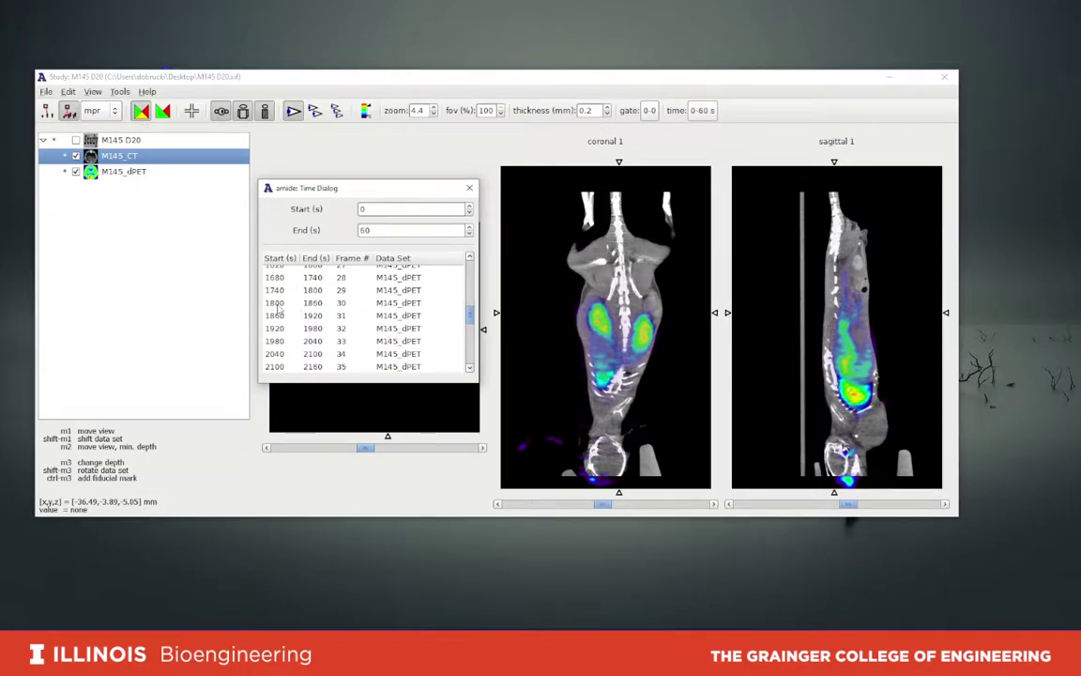
left_click(278, 305)
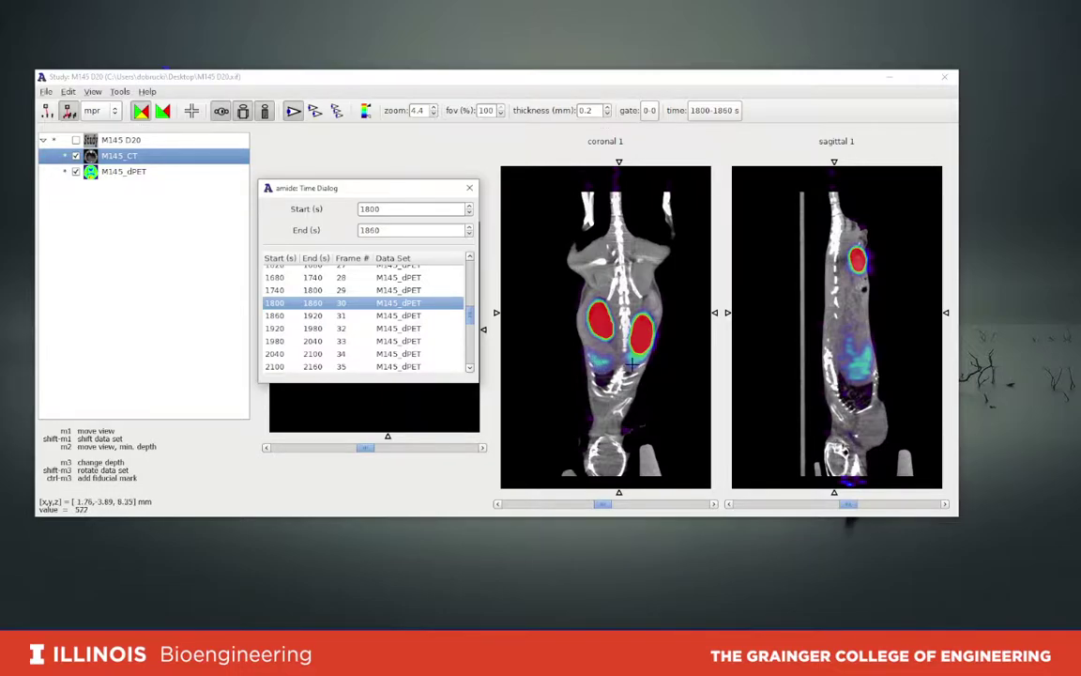
left_click_drag(606, 505, 616, 504)
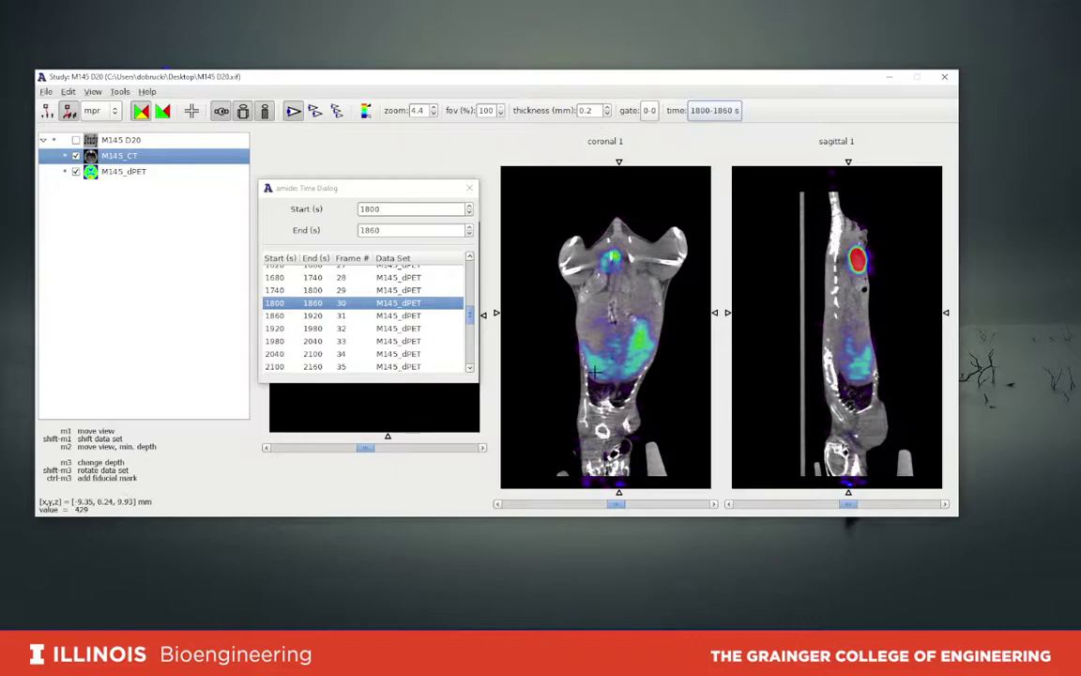
left_click_drag(622, 507, 634, 506)
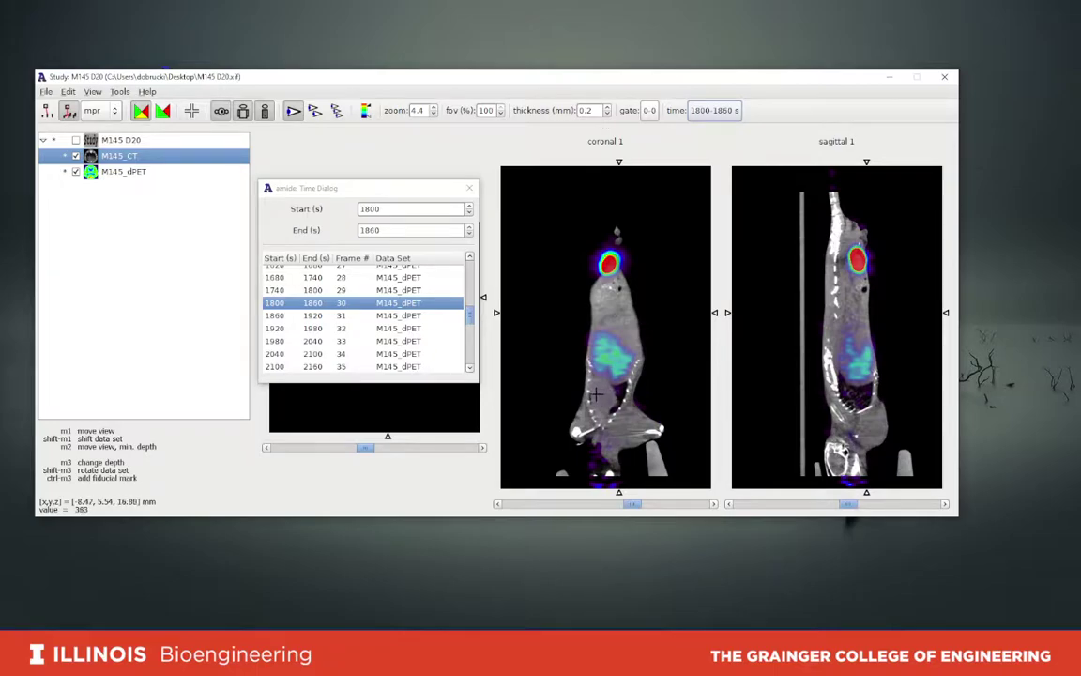
left_click_drag(634, 507, 624, 512)
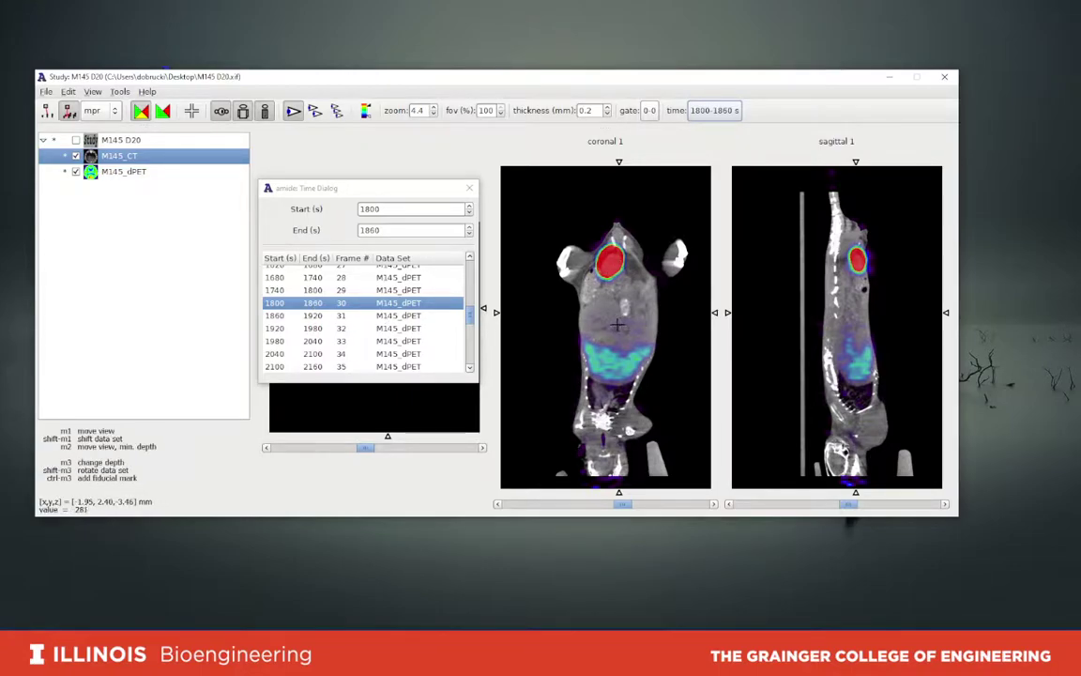
left_click_drag(624, 507, 610, 505)
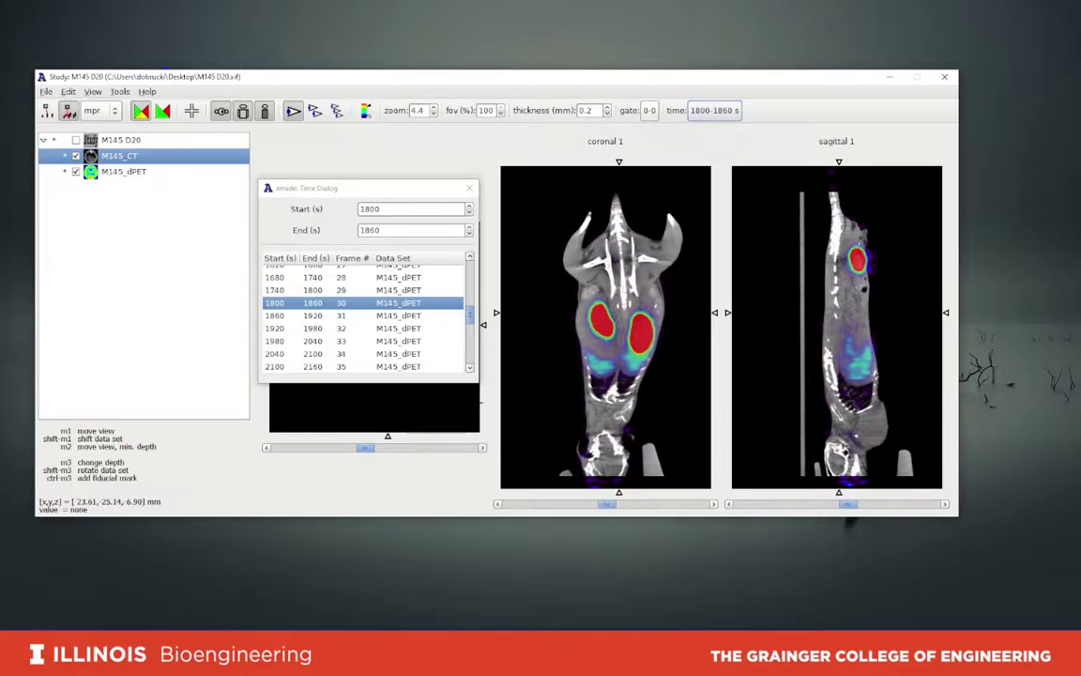
Step: Return to the start of the frame list and sweep the coronal slices again, stopping at about y = -0.35 mm
left_click_drag(472, 320, 474, 273)
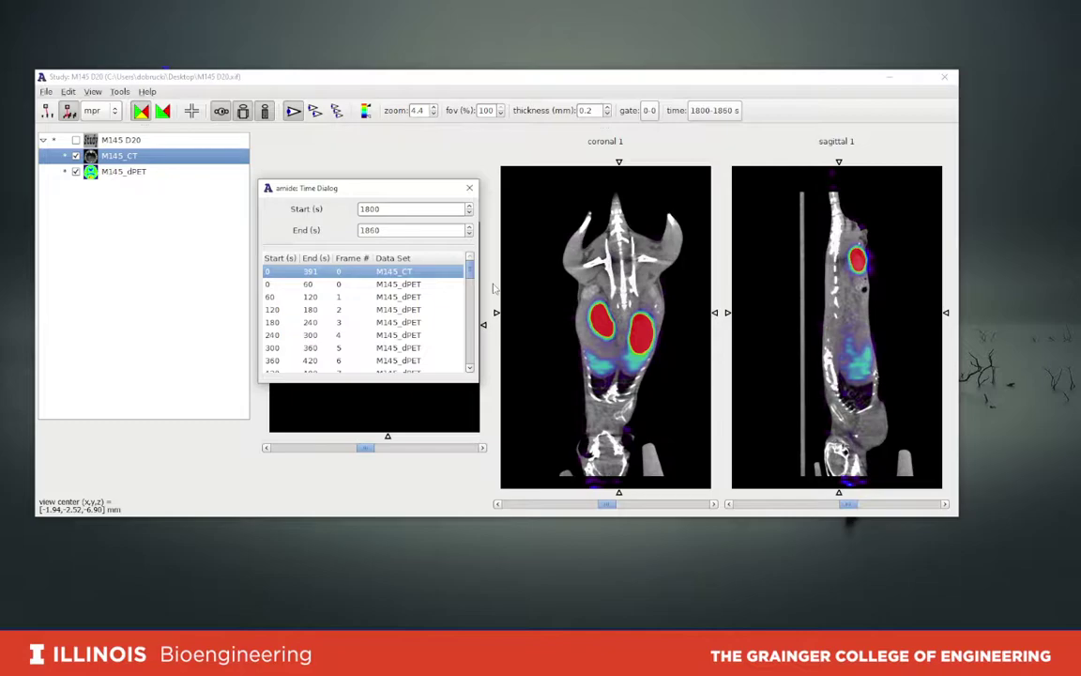
left_click(608, 504)
left_click_drag(608, 504, 630, 511)
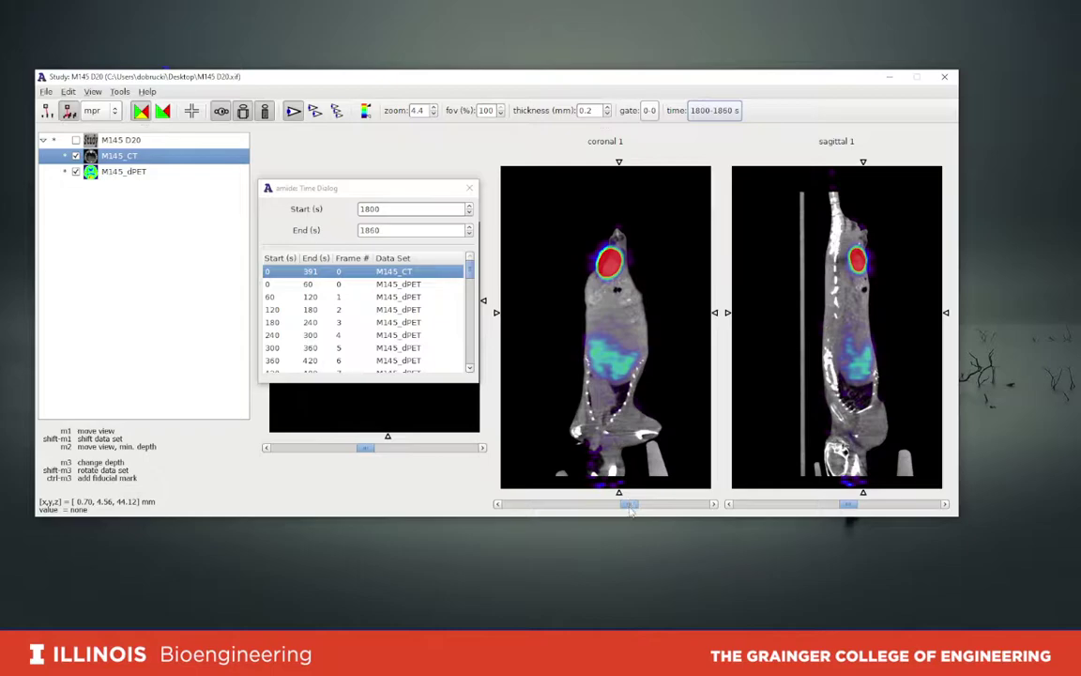
left_click_drag(630, 505, 612, 503)
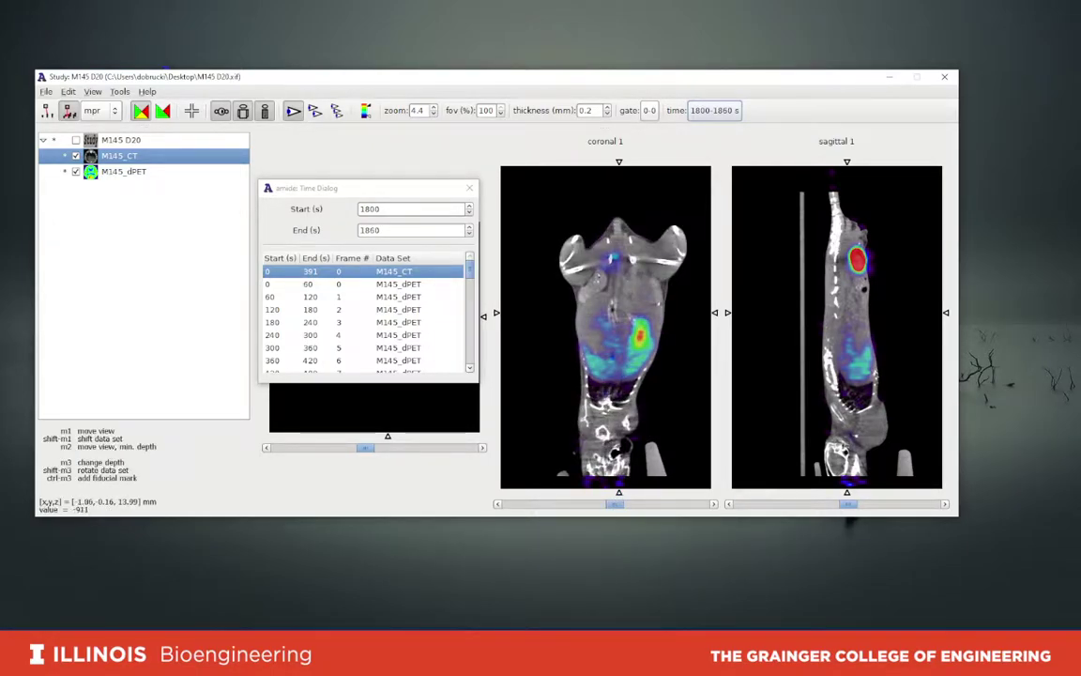
mouse_move(615, 504)
left_mouse_down()
mouse_move(624, 505)
mouse_move(606, 504)
mouse_move(616, 509)
left_mouse_up()
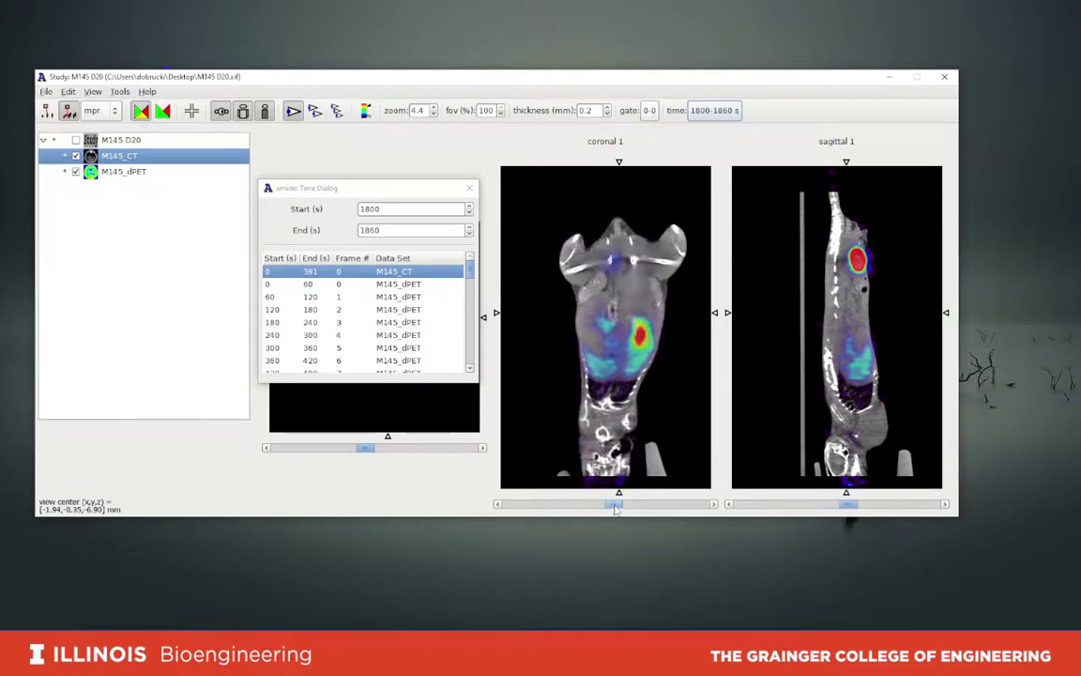
Step: Display M145_dPET frame 1 (60 to 120 s) and adjust the coronal slice to about y = -0.16 mm
left_click(308, 299)
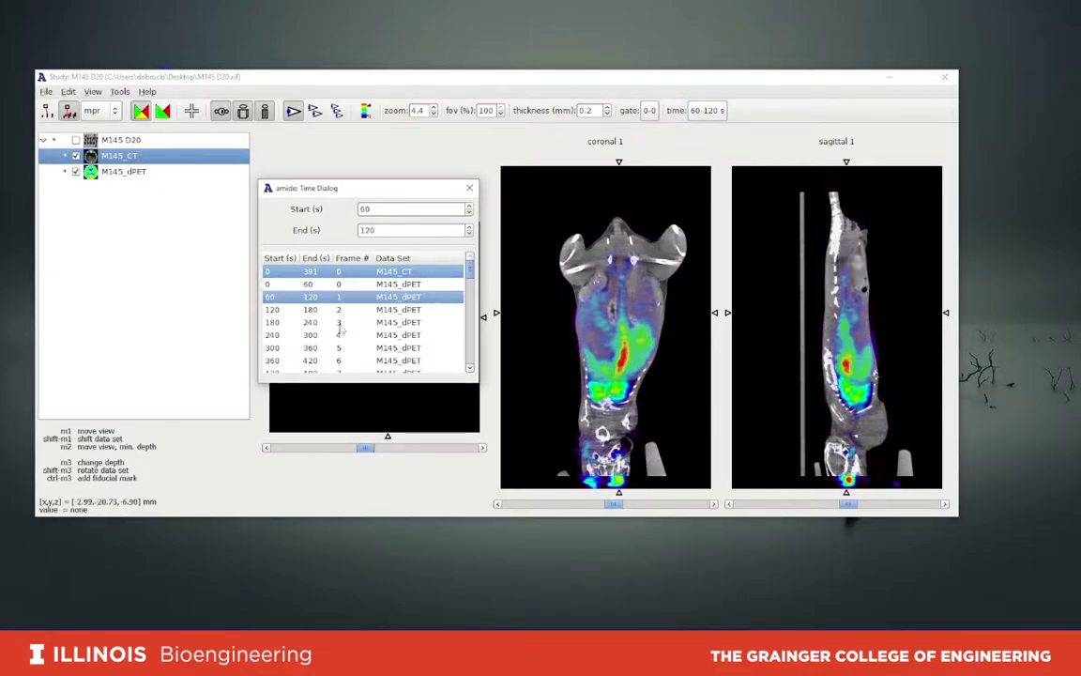
left_click_drag(612, 504, 617, 504)
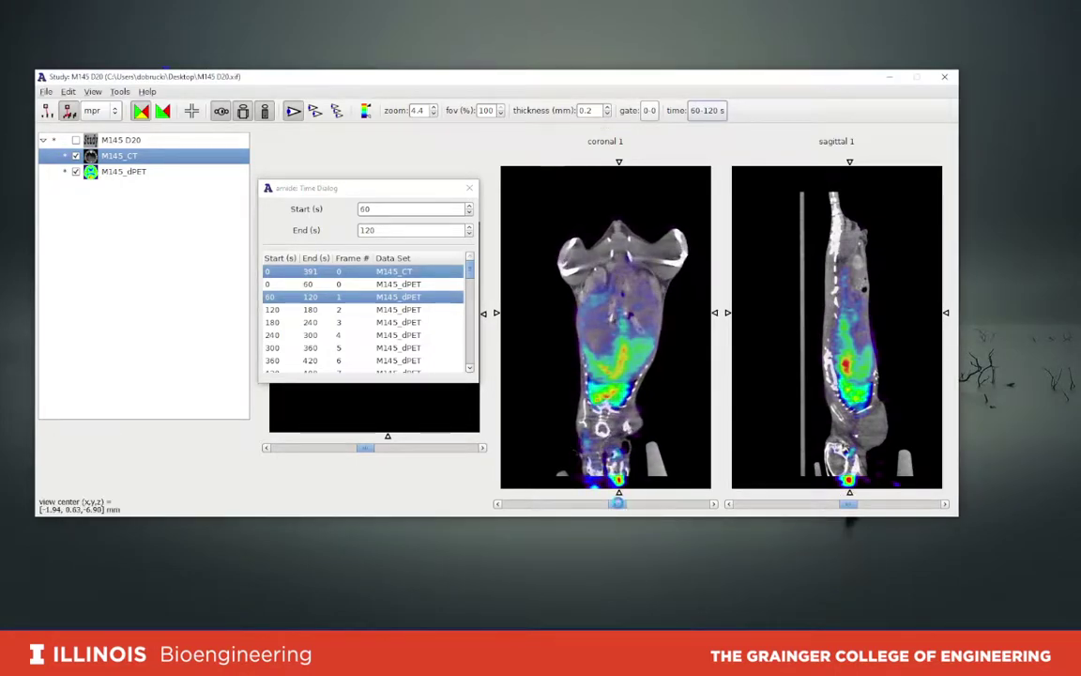
scroll(611, 401, "down", 1)
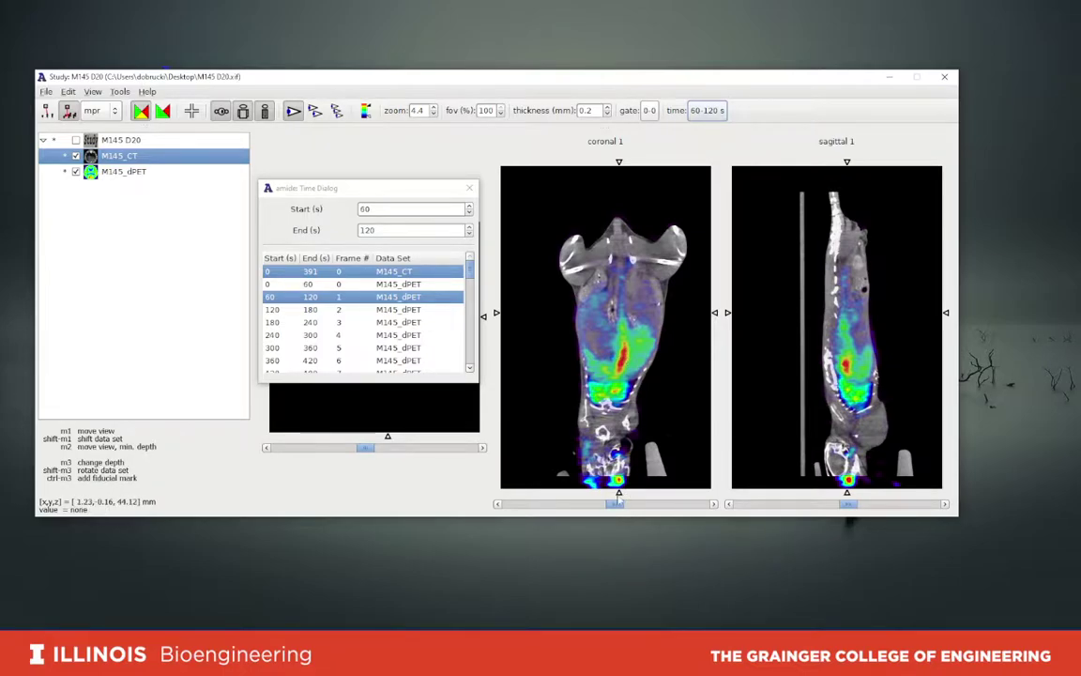
Step: Shift the coronal slice to the kidneys at about y = -3.30 mm, display M145_dPET frame 0 (0 to 60 s) and dismiss the time settings
left_click_drag(615, 505, 607, 505)
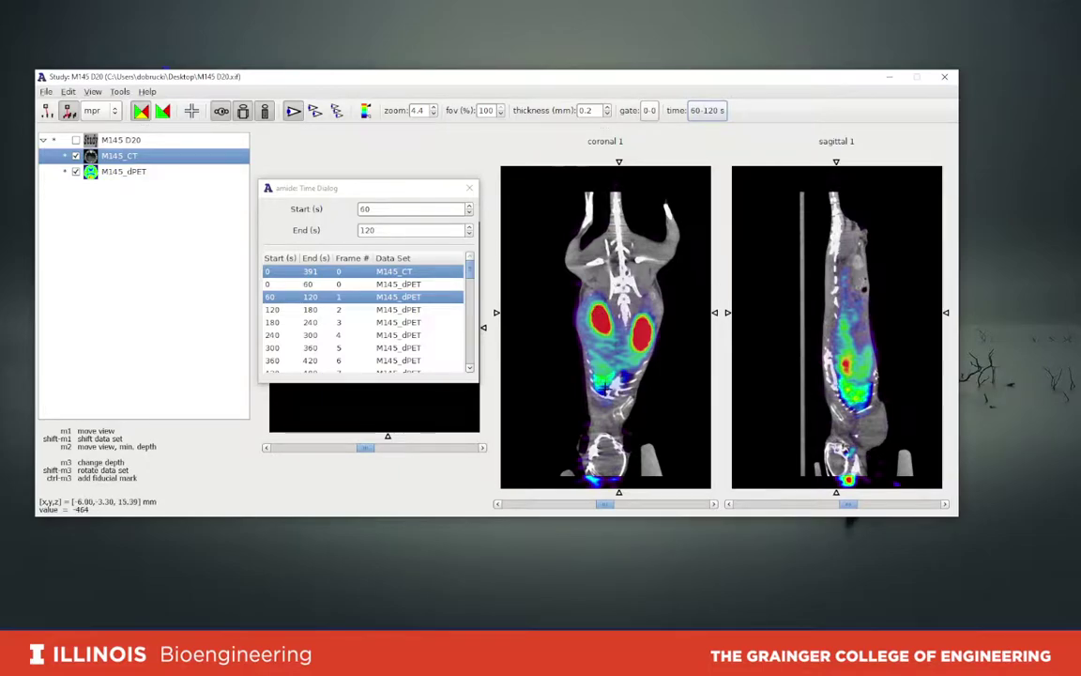
left_click(311, 284)
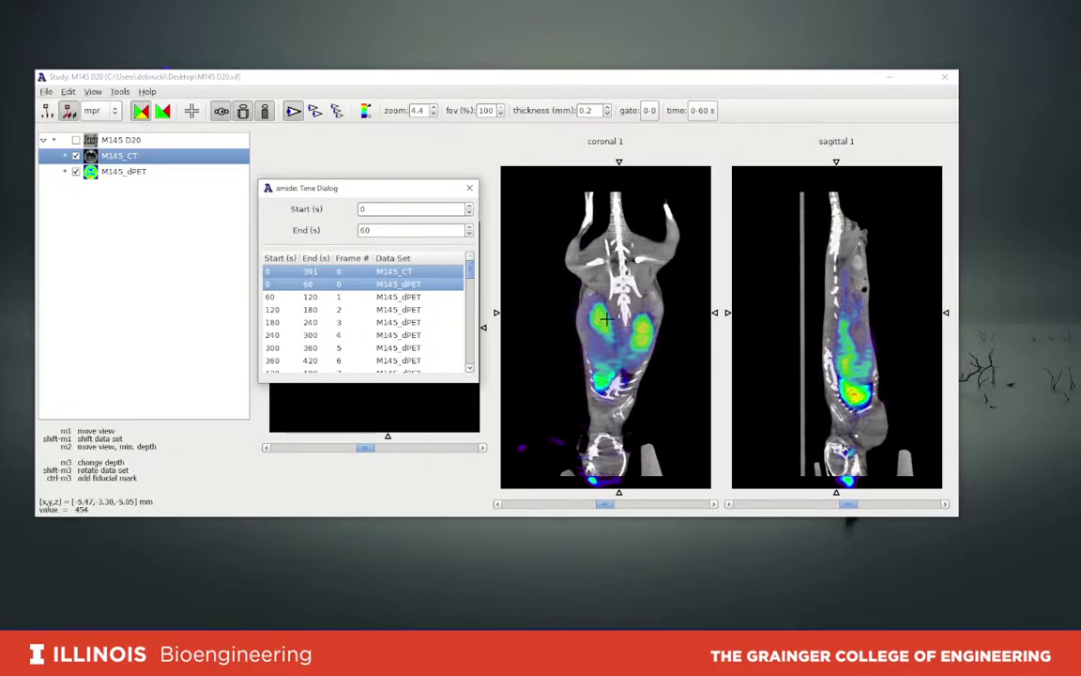
left_click(469, 187)
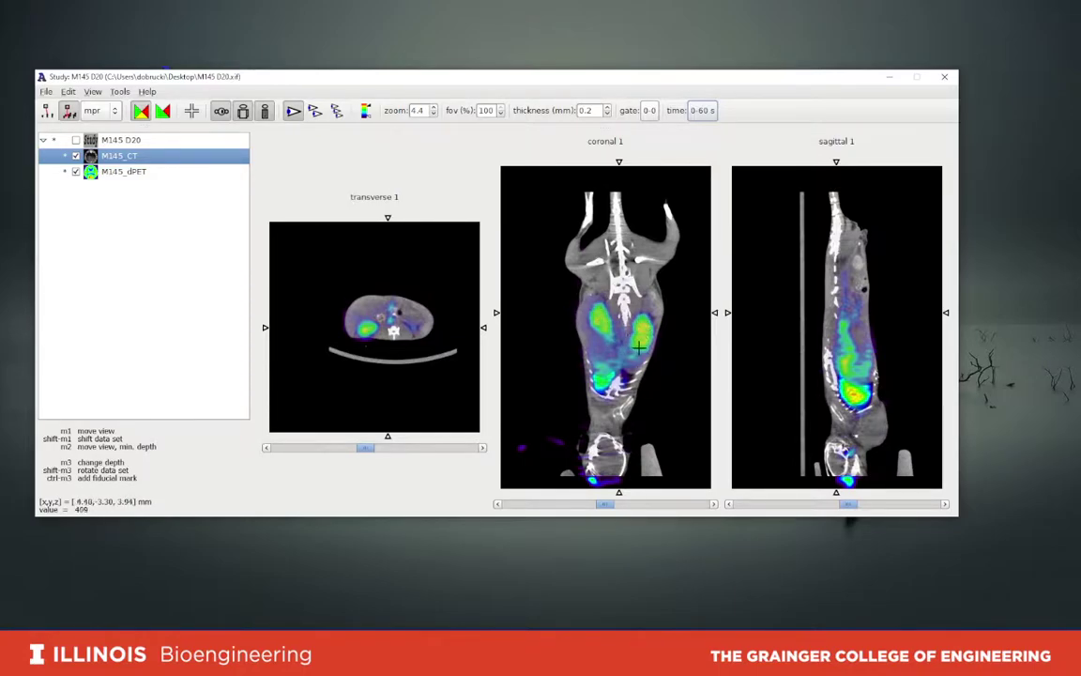
Step: Show the crosshair, centre the views on the kidney at about x = -7.41, z = -5.40 mm, and hide the crosshair
left_click(192, 111)
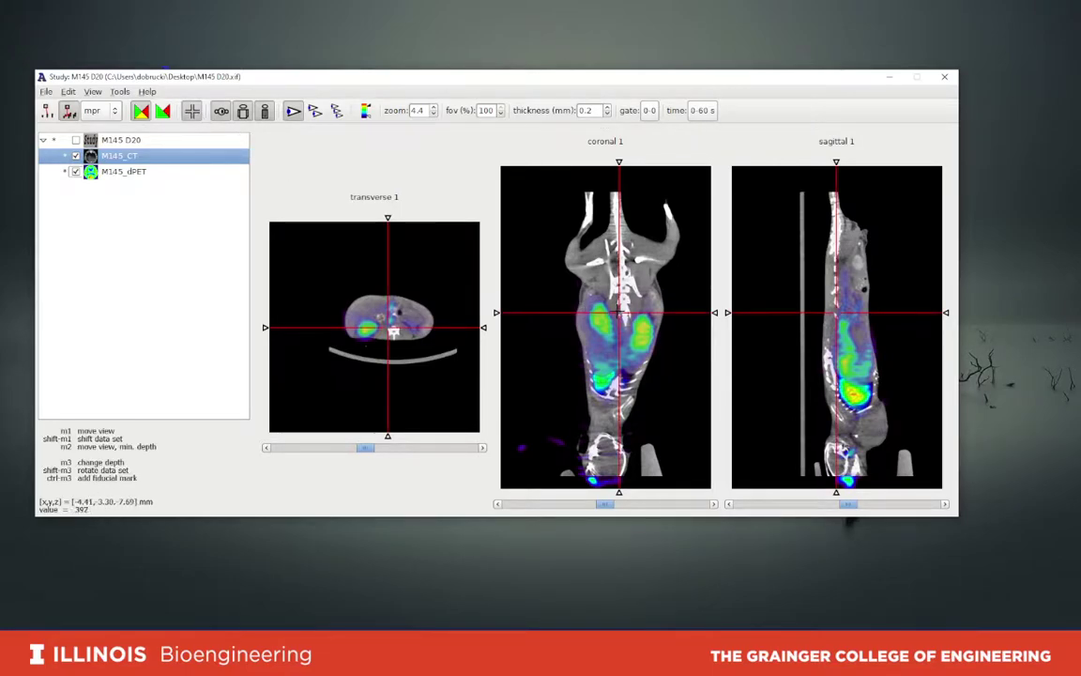
left_click(599, 318)
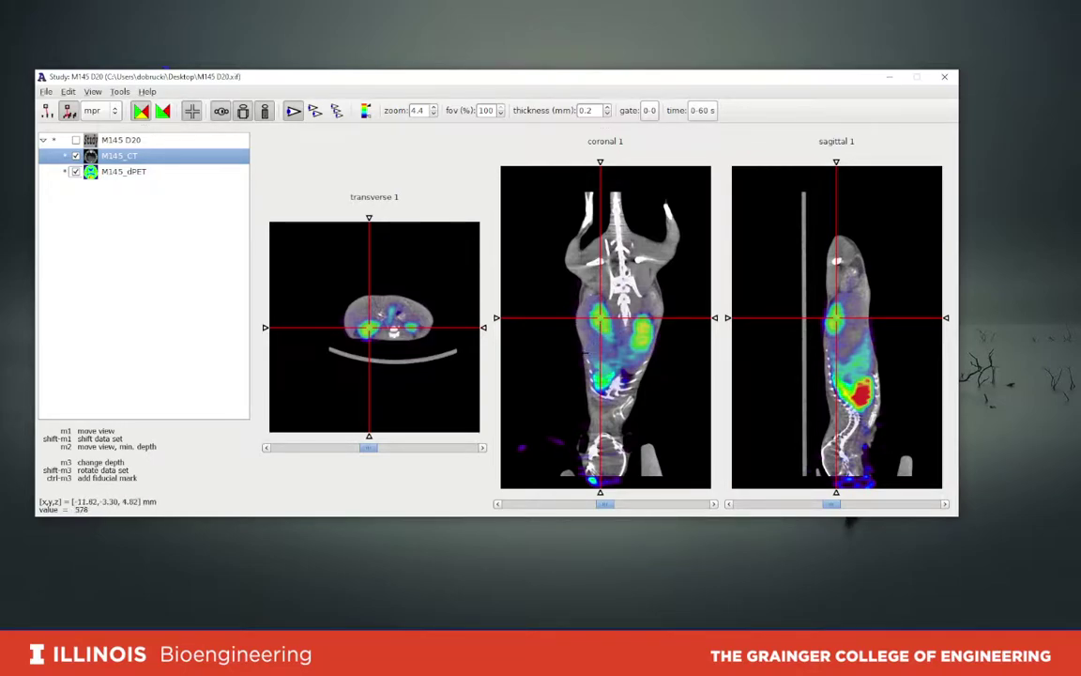
left_click(192, 110)
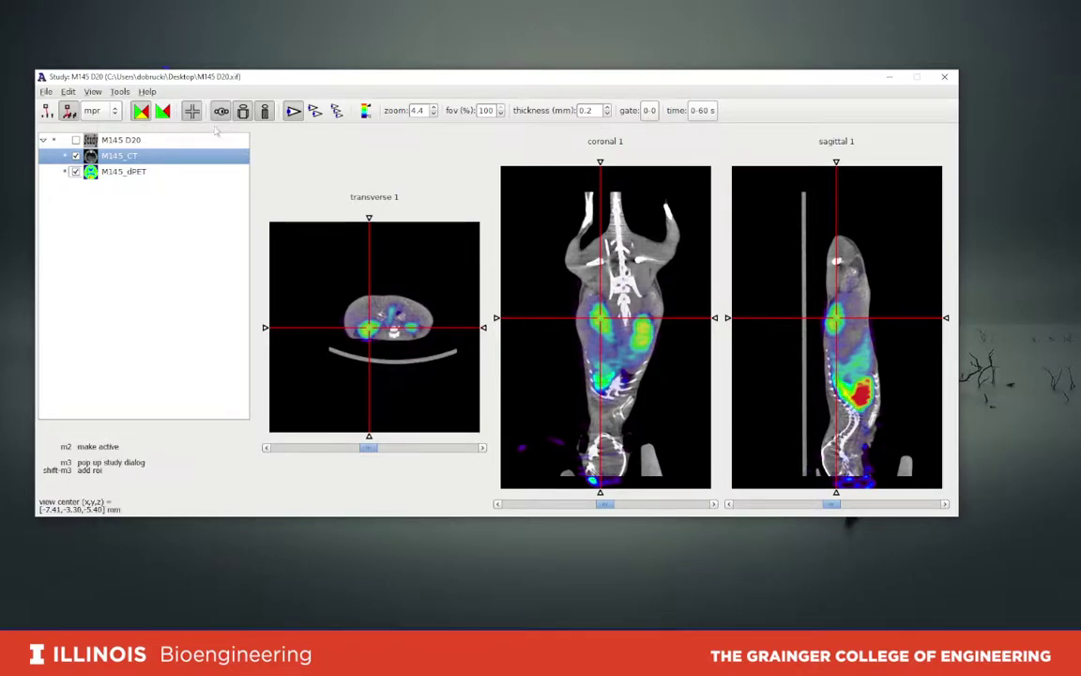
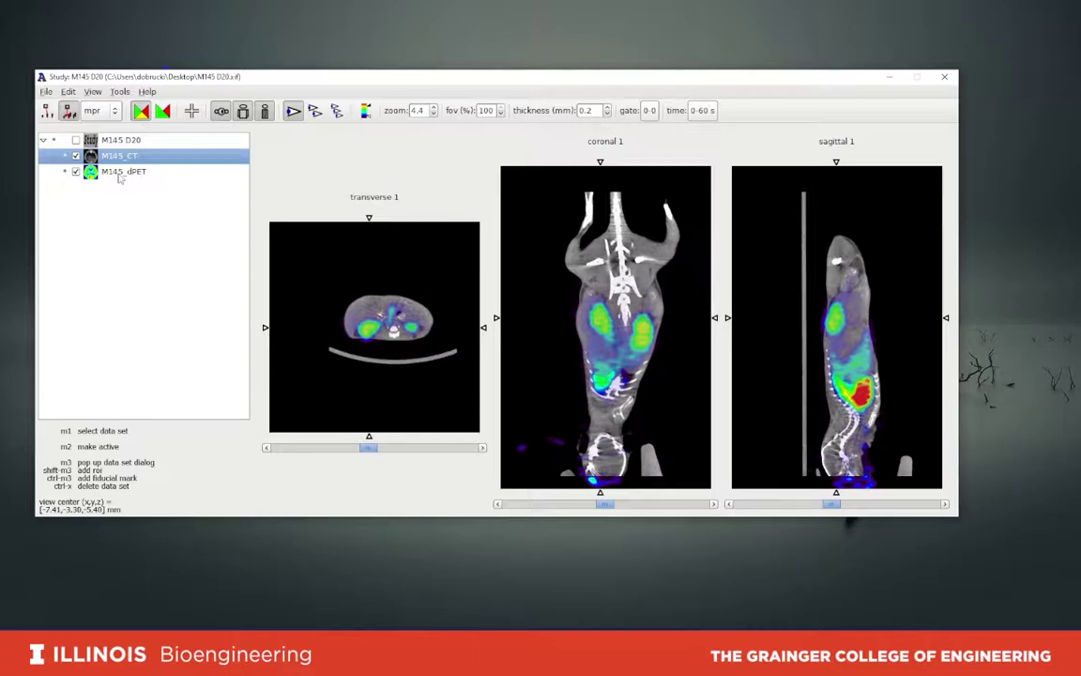
Step: Add an elliptic cylinder ROI named kidney to the M145_dPET data set and reveal it in the study tree
middle_click(120, 176)
right_click(132, 178, "shift")
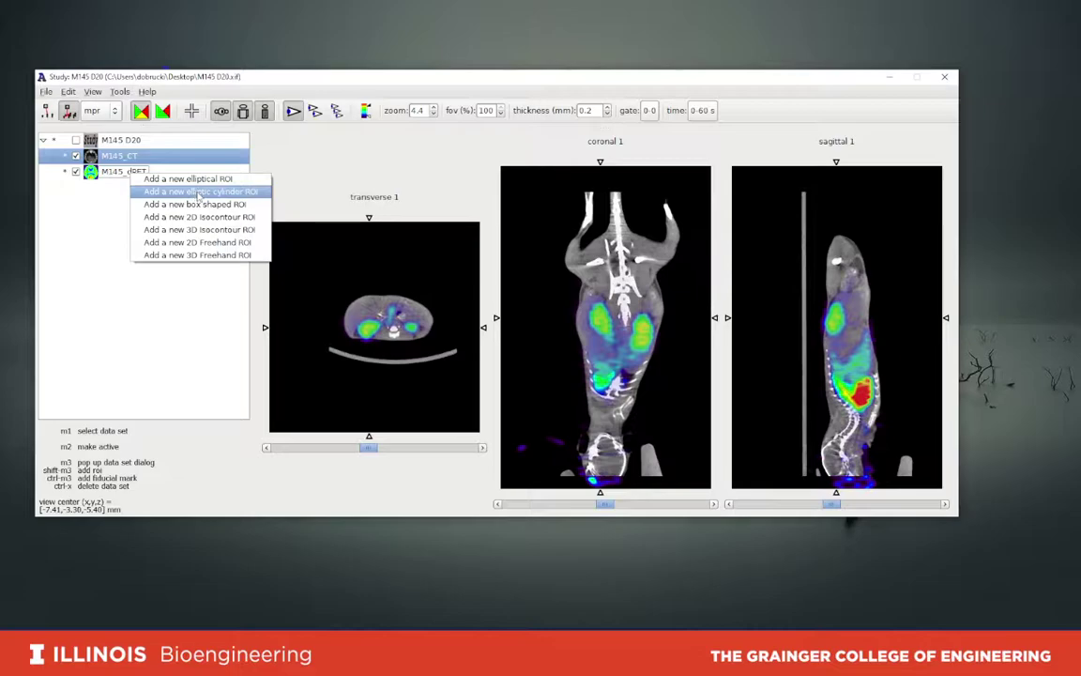
left_click(198, 193)
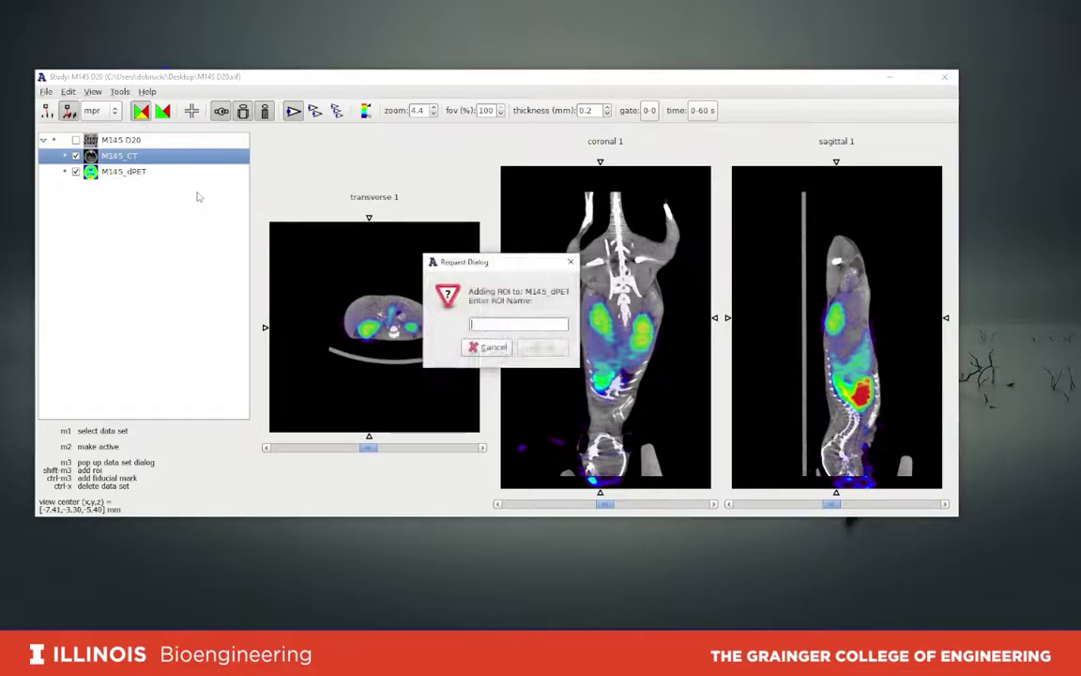
left_click_drag(492, 265, 164, 276)
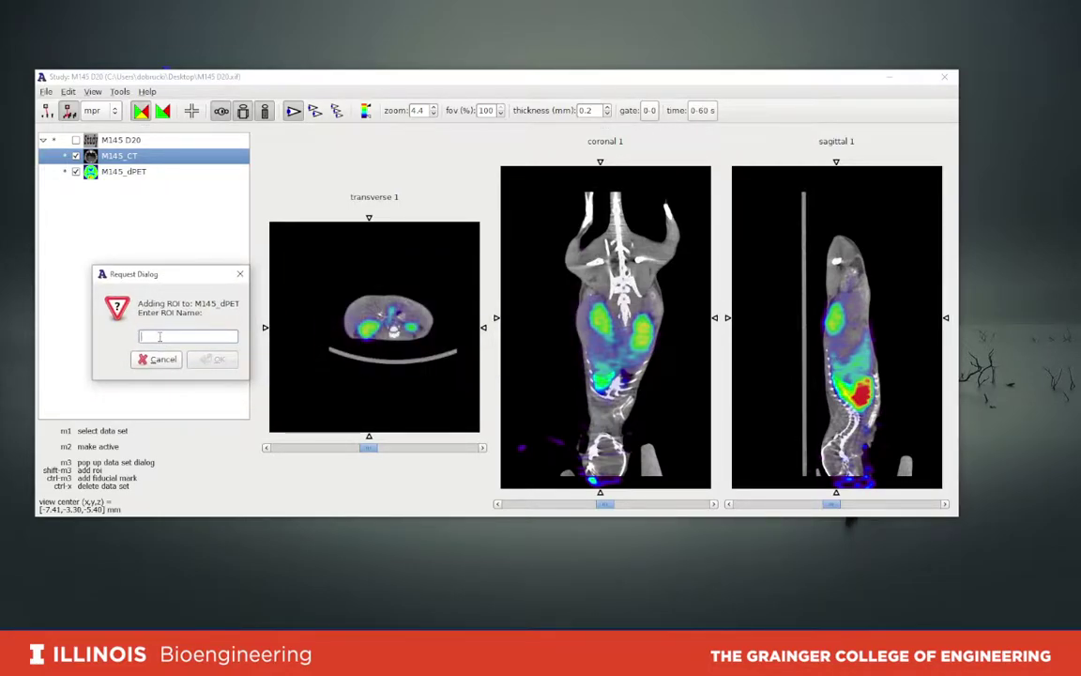
type("kidney")
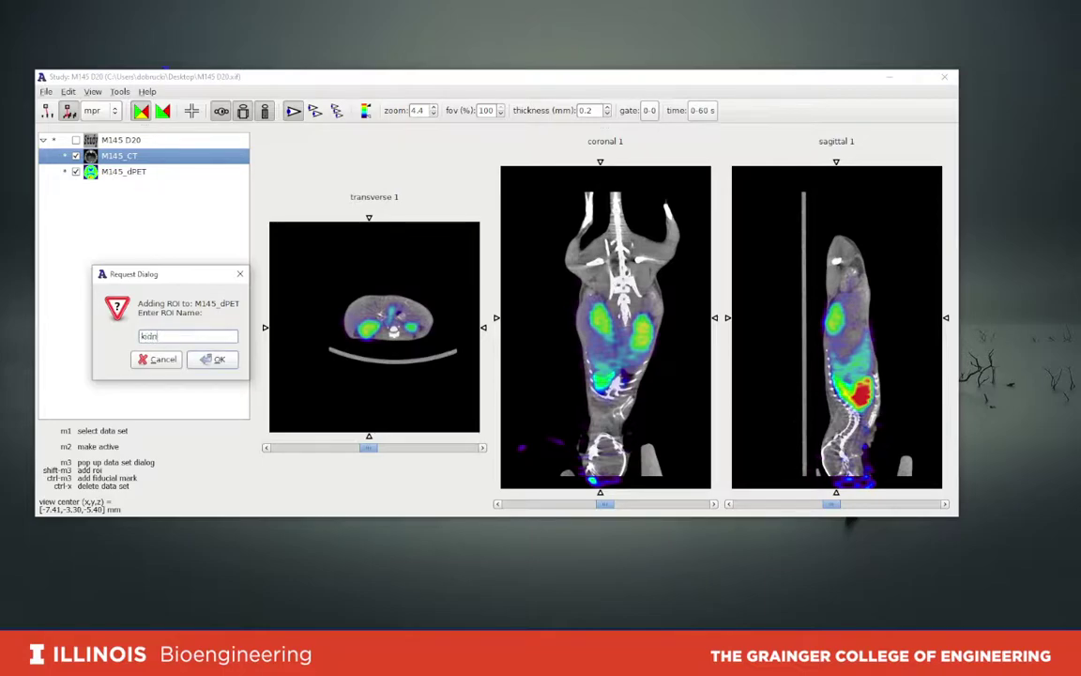
left_click(227, 361)
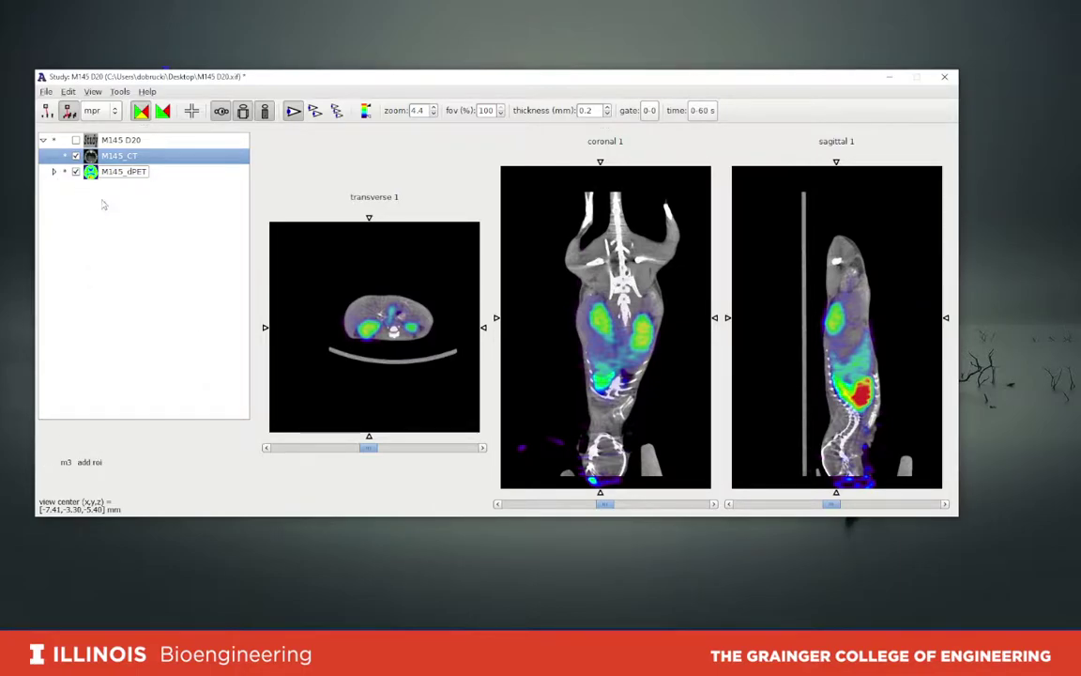
left_click(53, 172)
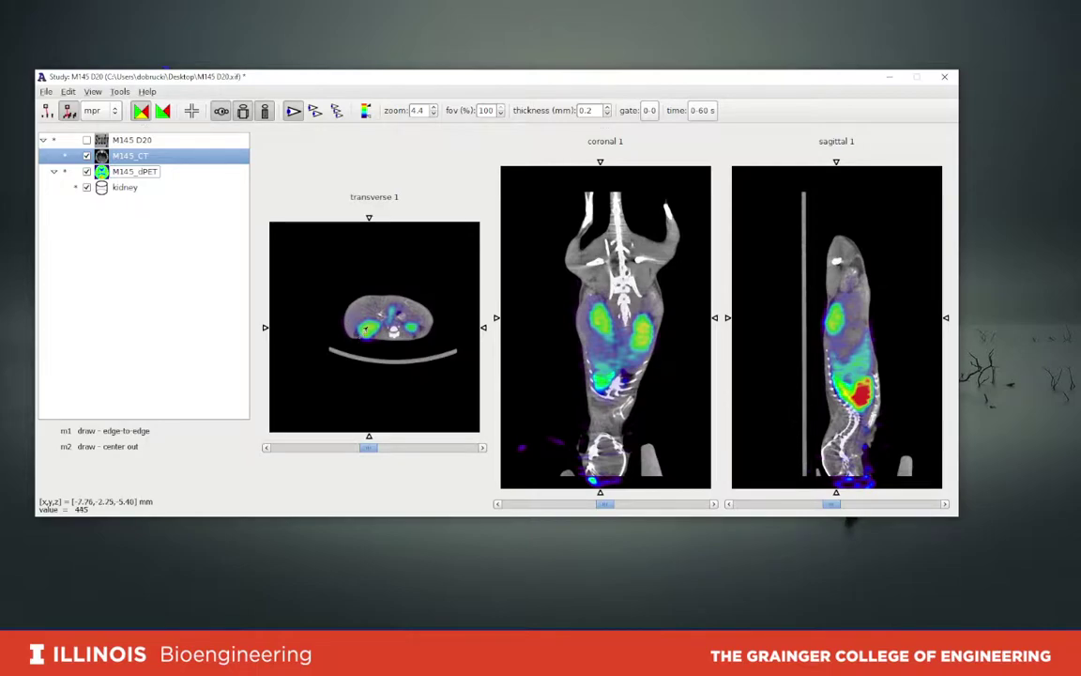
Step: Place the kidney ROI on the centred kidney in the transverse view with a depth of 10 mm
left_click(366, 330)
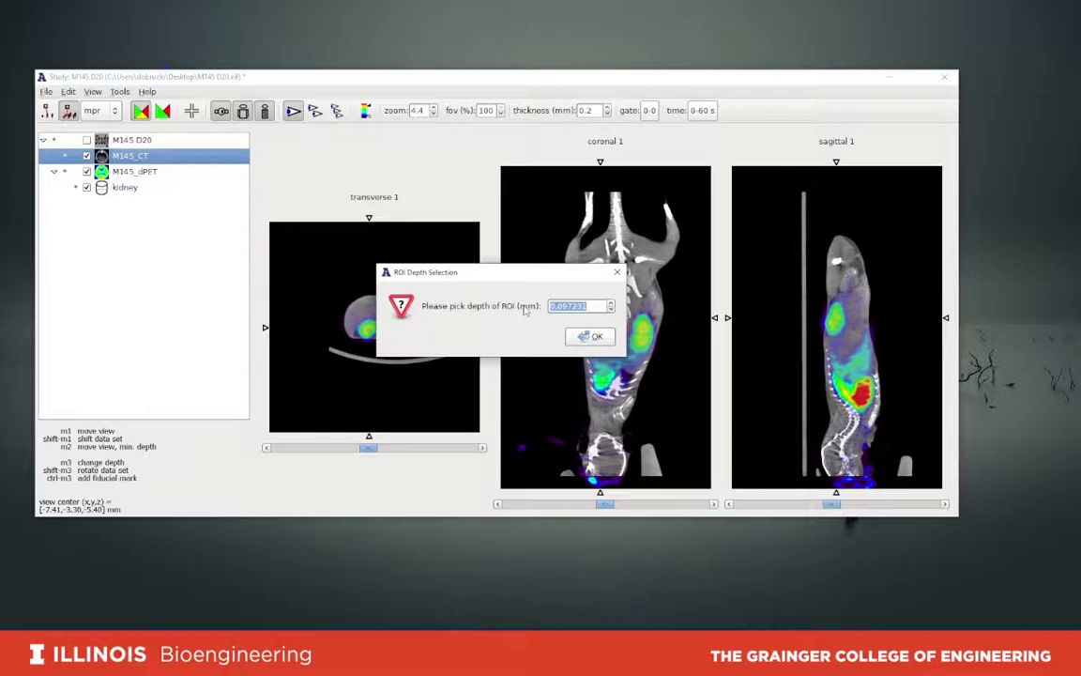
type("10")
left_click(589, 336)
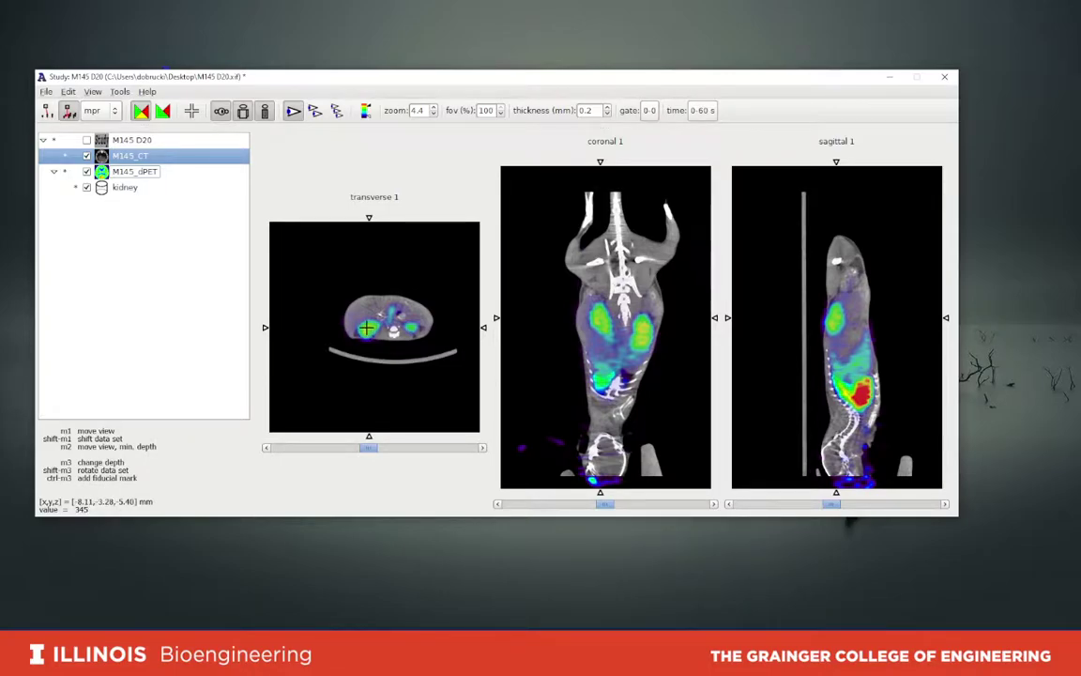
Step: Set the kidney ROI's x and y dimensions to 10 mm
right_click(126, 189)
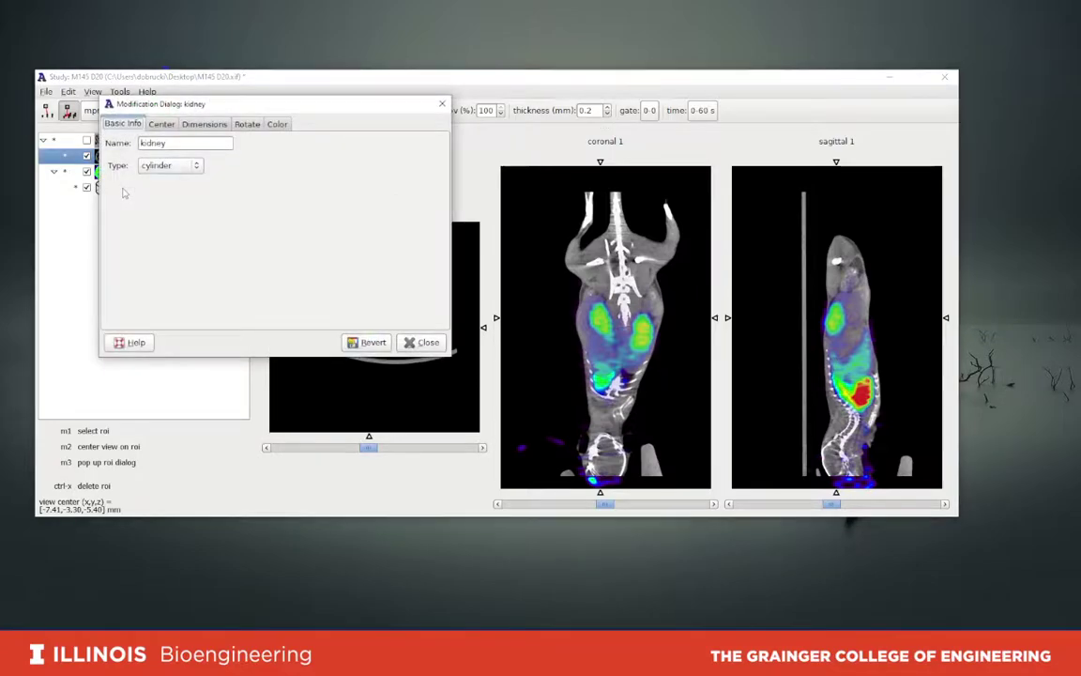
left_click(192, 122)
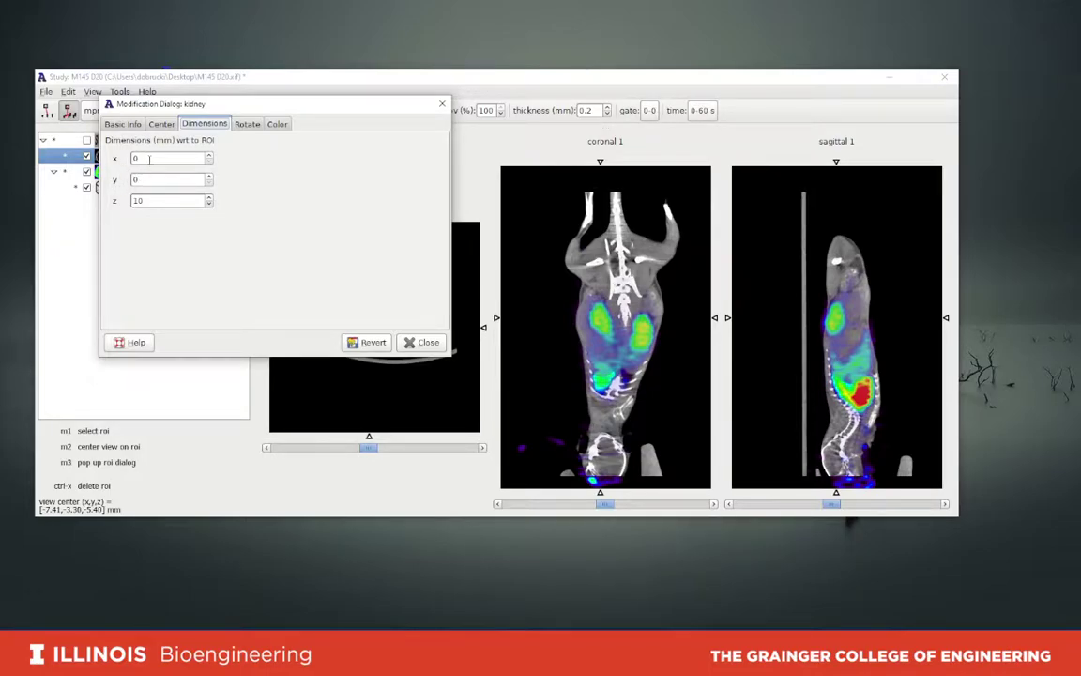
left_click(121, 163)
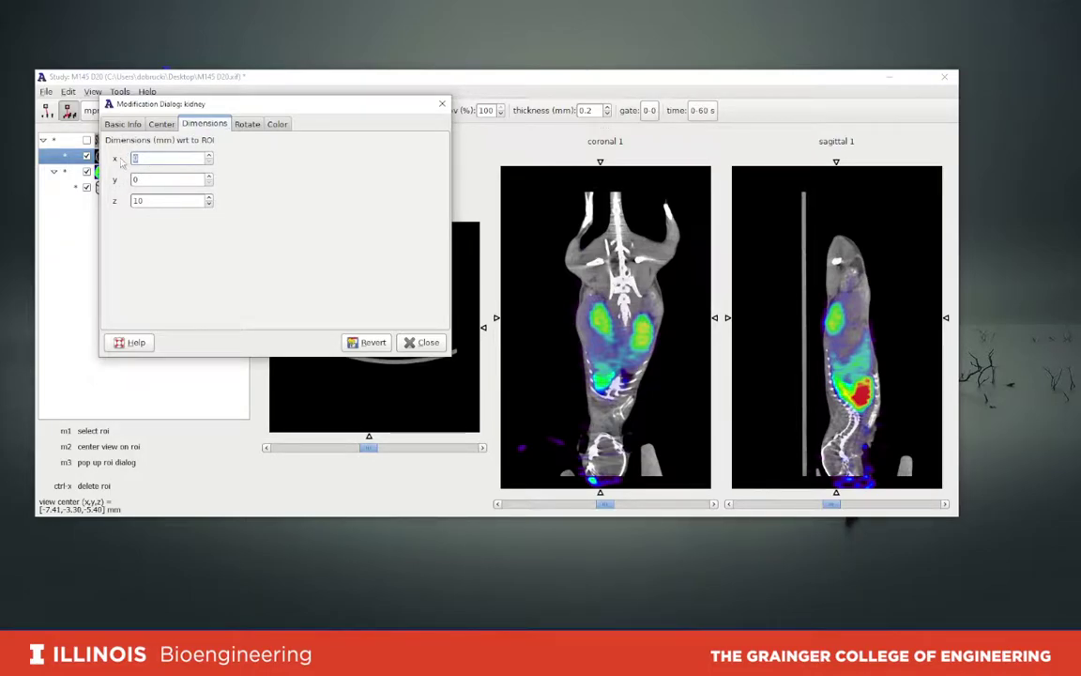
type("10")
left_click(125, 186)
type("10")
left_click(154, 198)
left_click(147, 176)
left_click(422, 342)
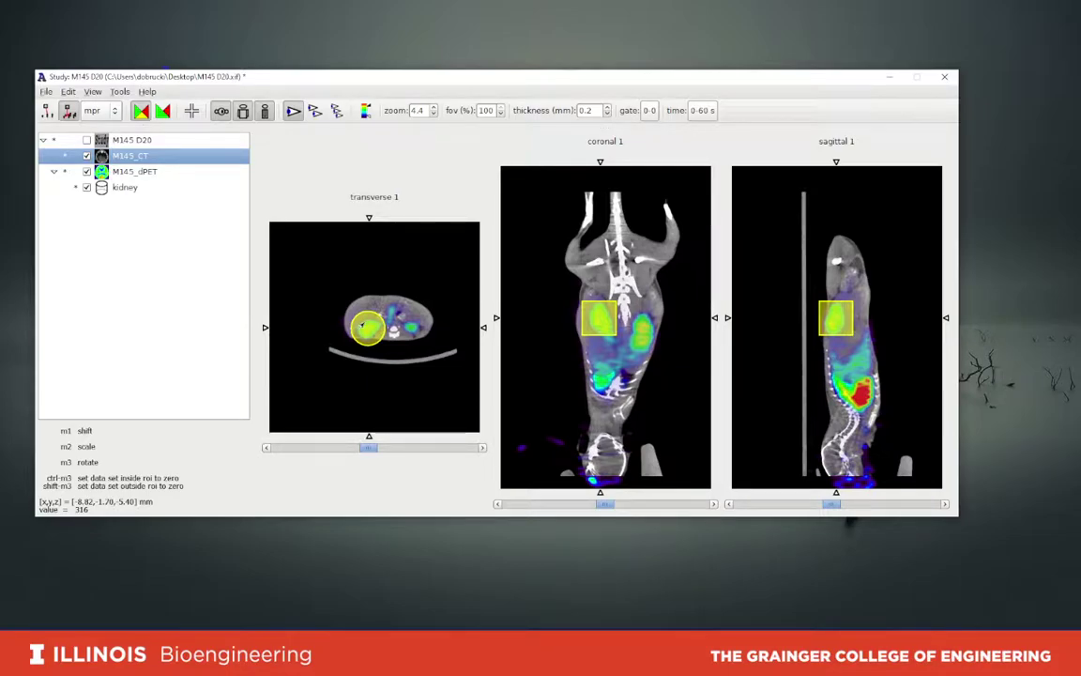
Step: Set the kidney ROI's x, y and z dimensions to 5 mm each
right_click(128, 189)
left_click(221, 141)
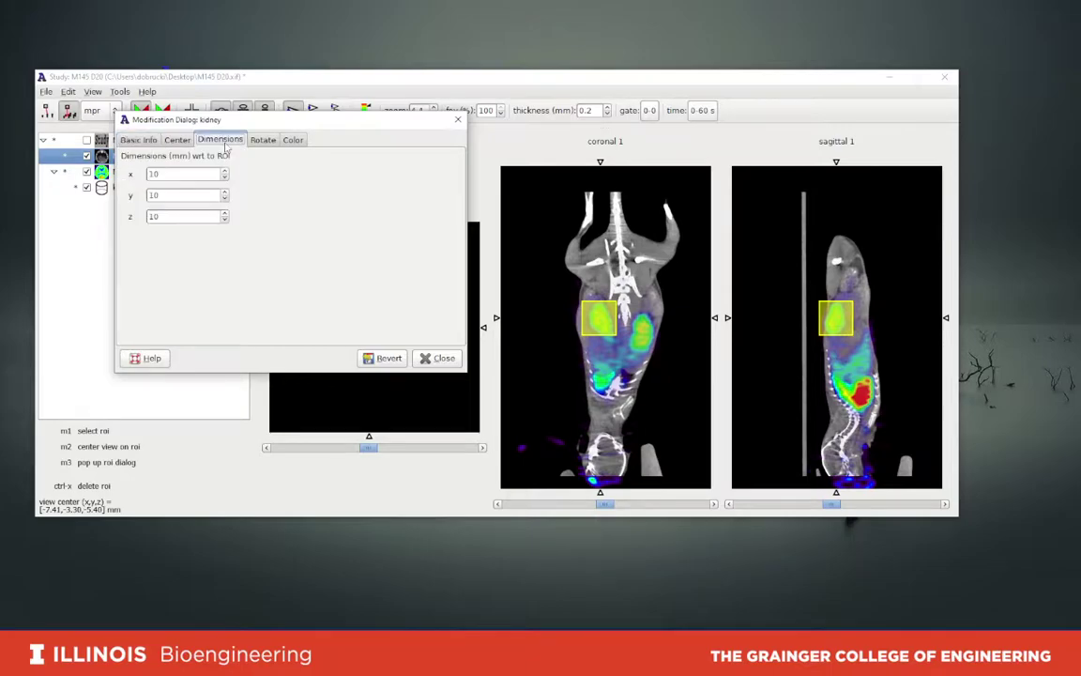
double_click(160, 173)
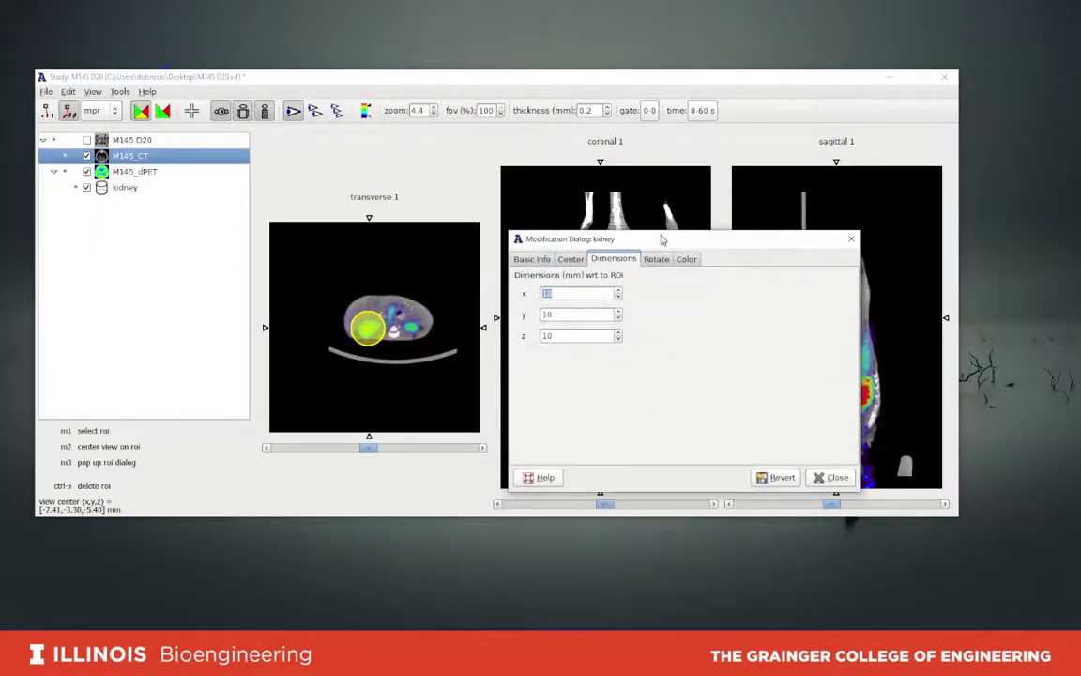
type("5")
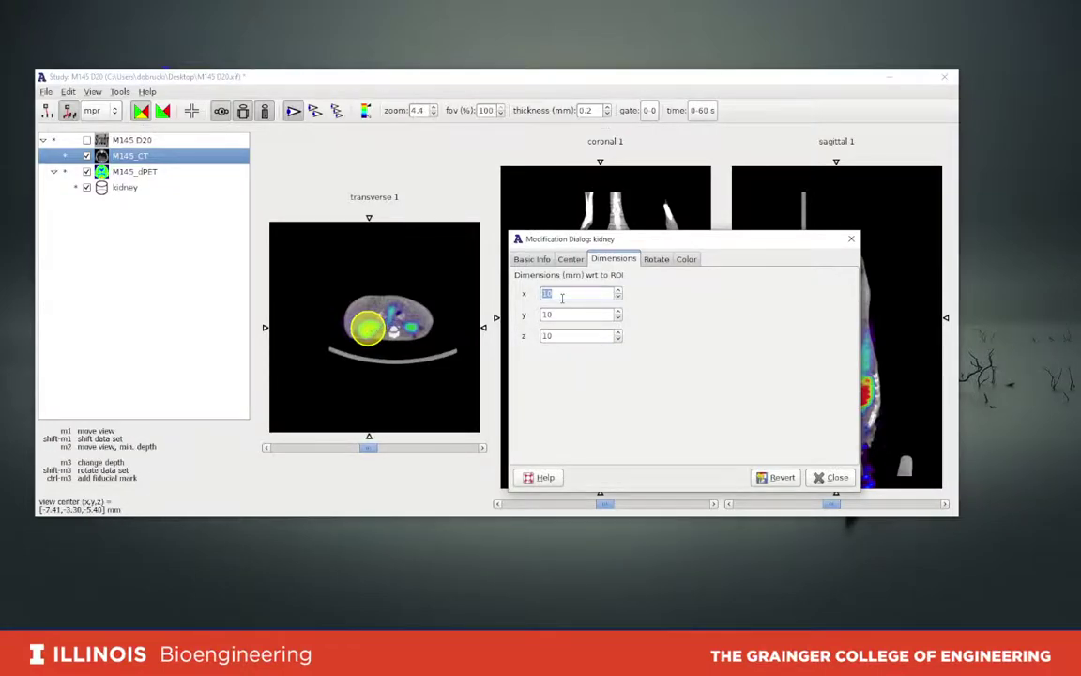
double_click(560, 314)
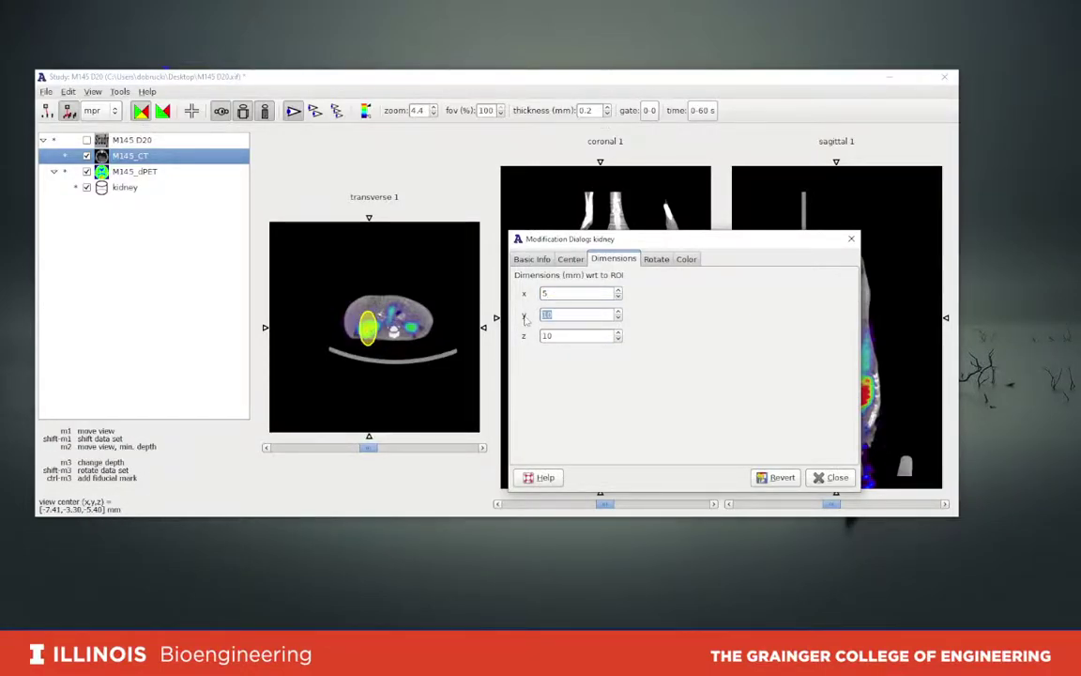
type("5")
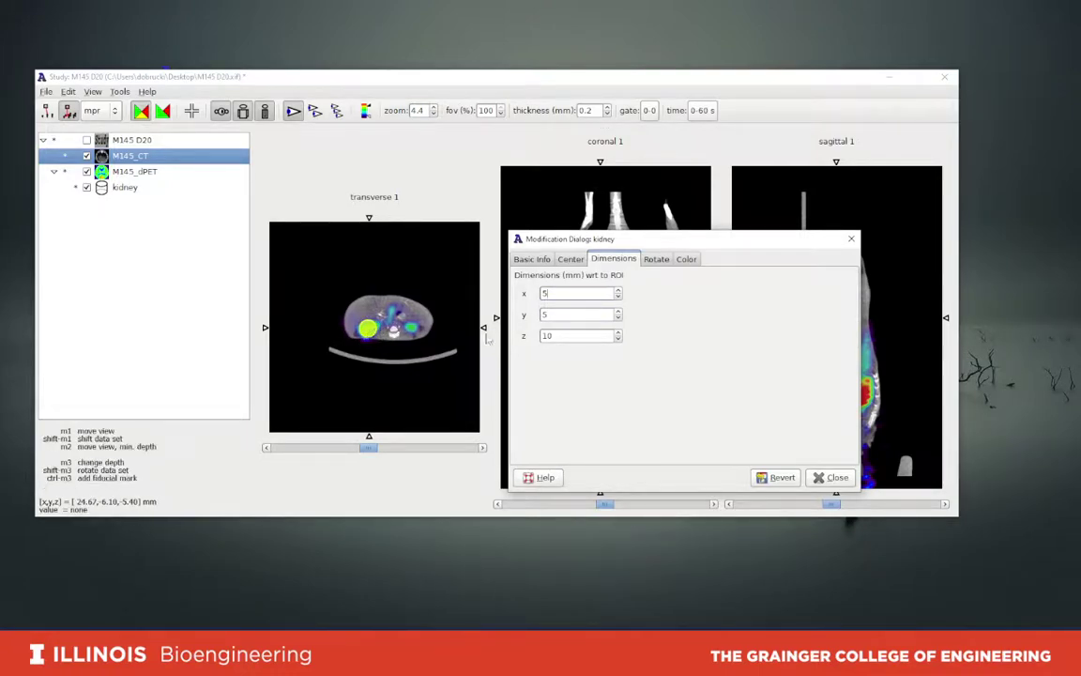
left_click_drag(655, 241, 244, 128)
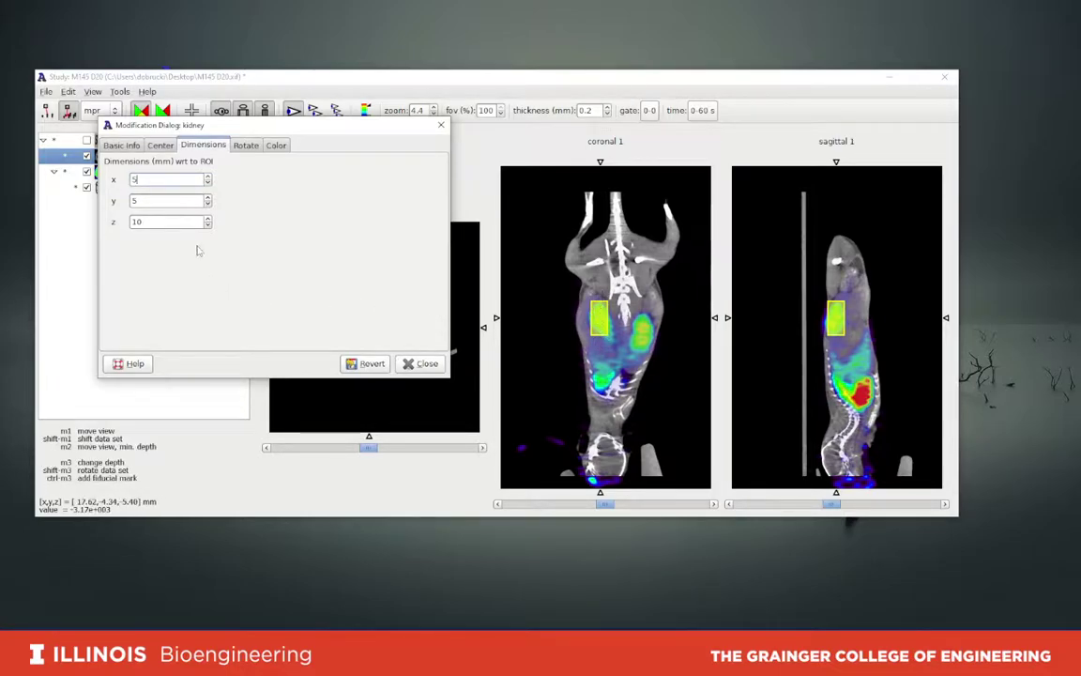
left_click(146, 222)
left_click(424, 365)
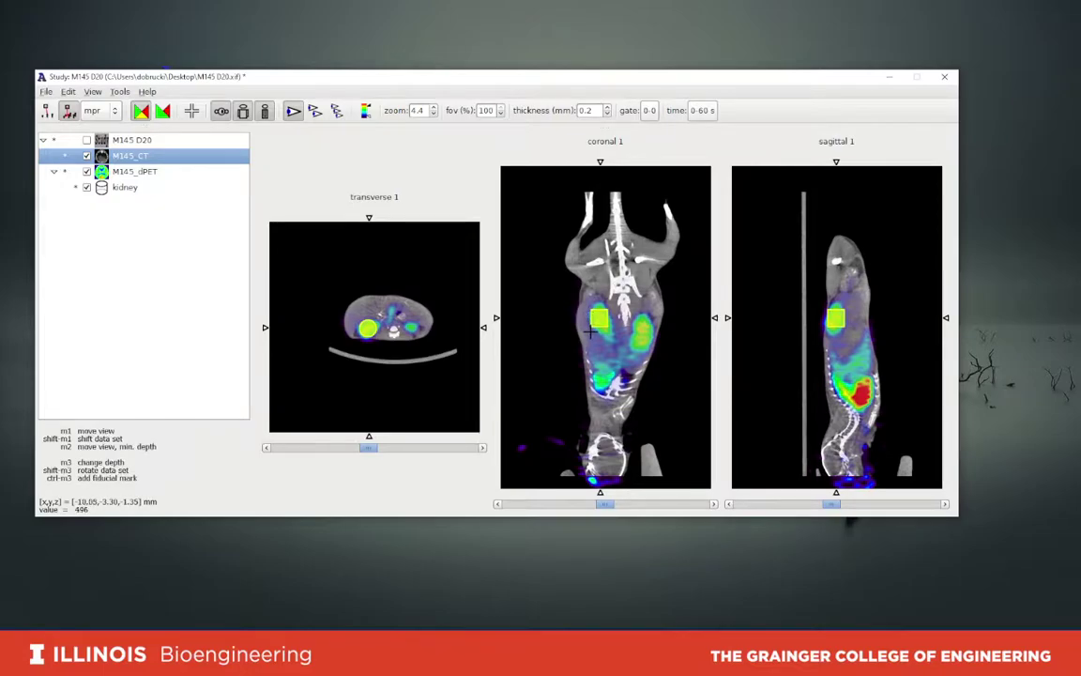
Step: Narrow the kidney ROI by setting its x and y dimensions to 3 mm
right_click(137, 195)
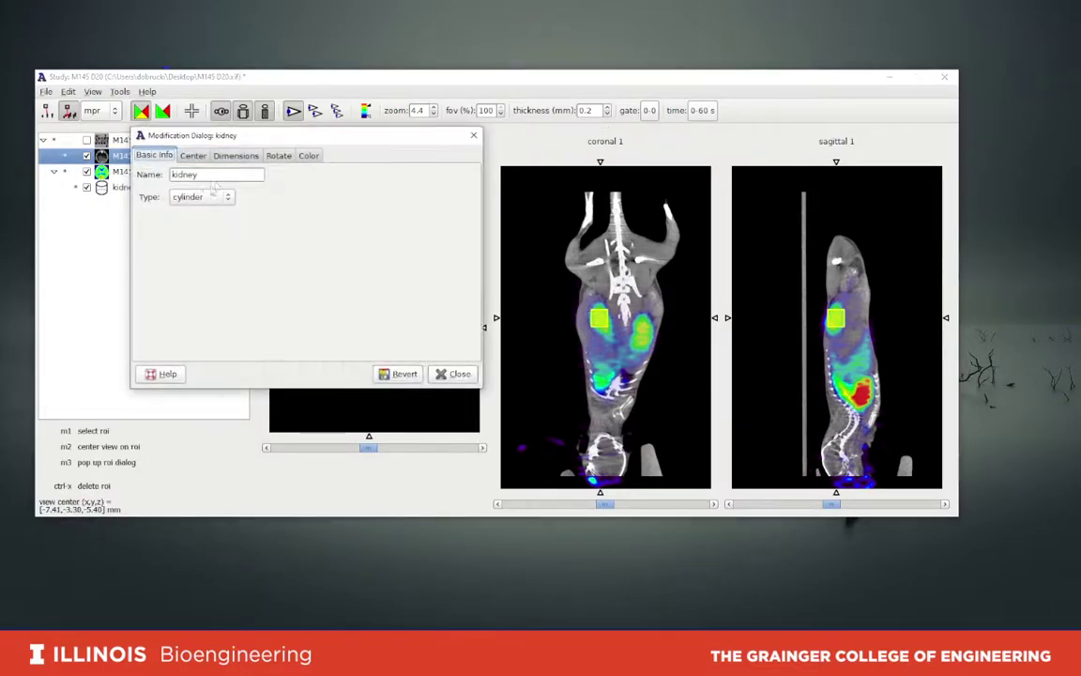
left_click(237, 157)
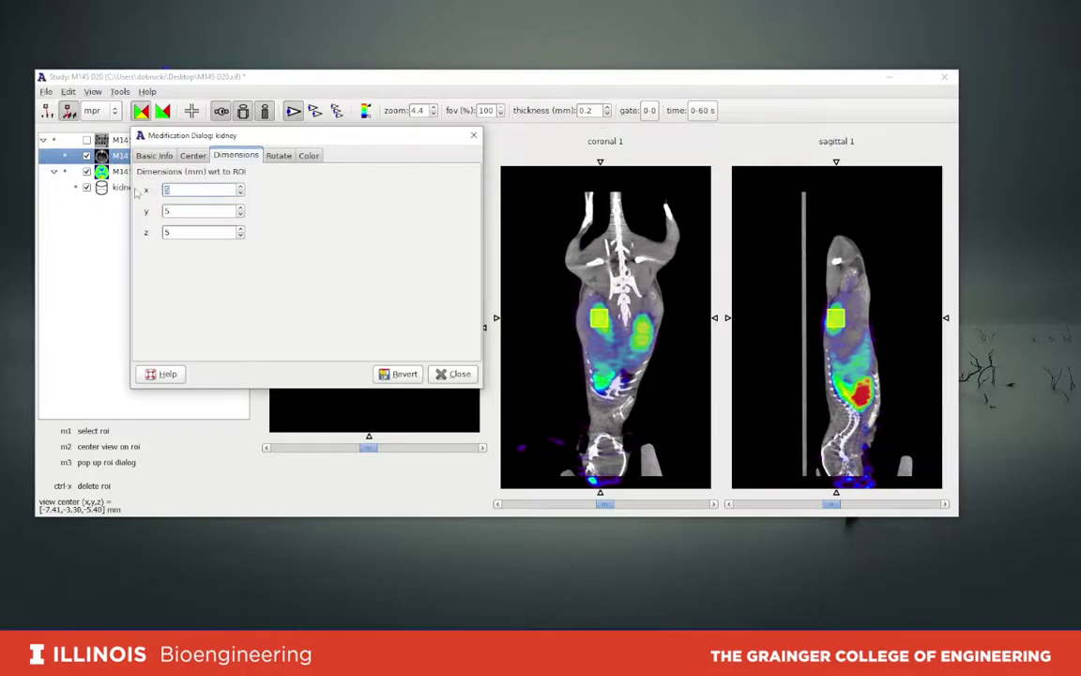
type("3")
key("Tab")
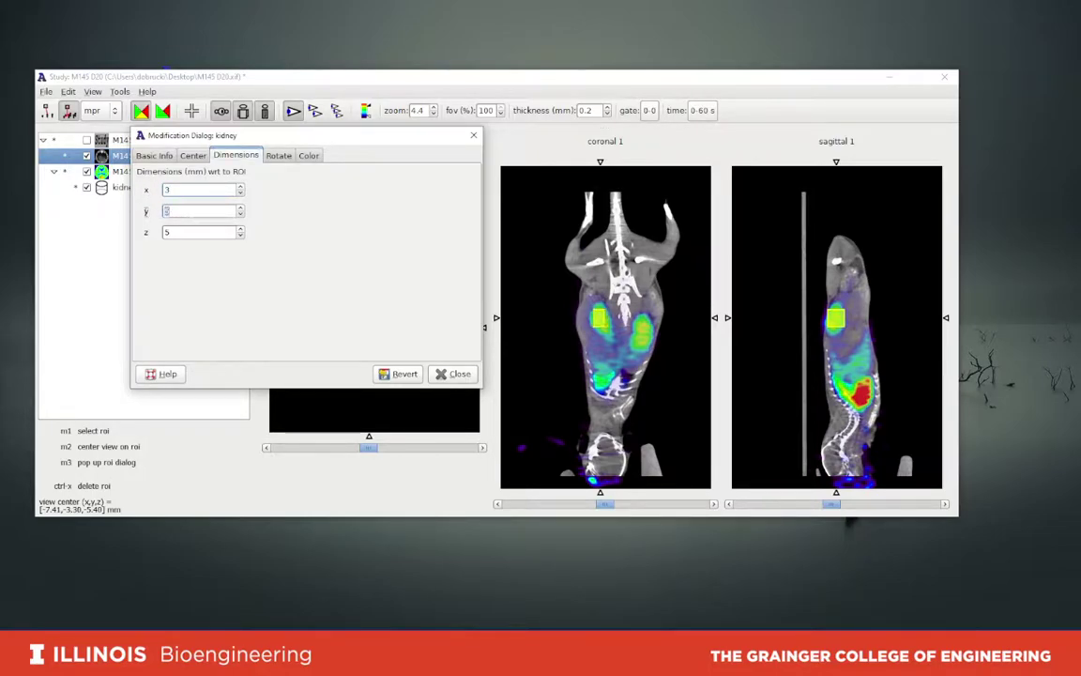
type("3")
left_click(452, 373)
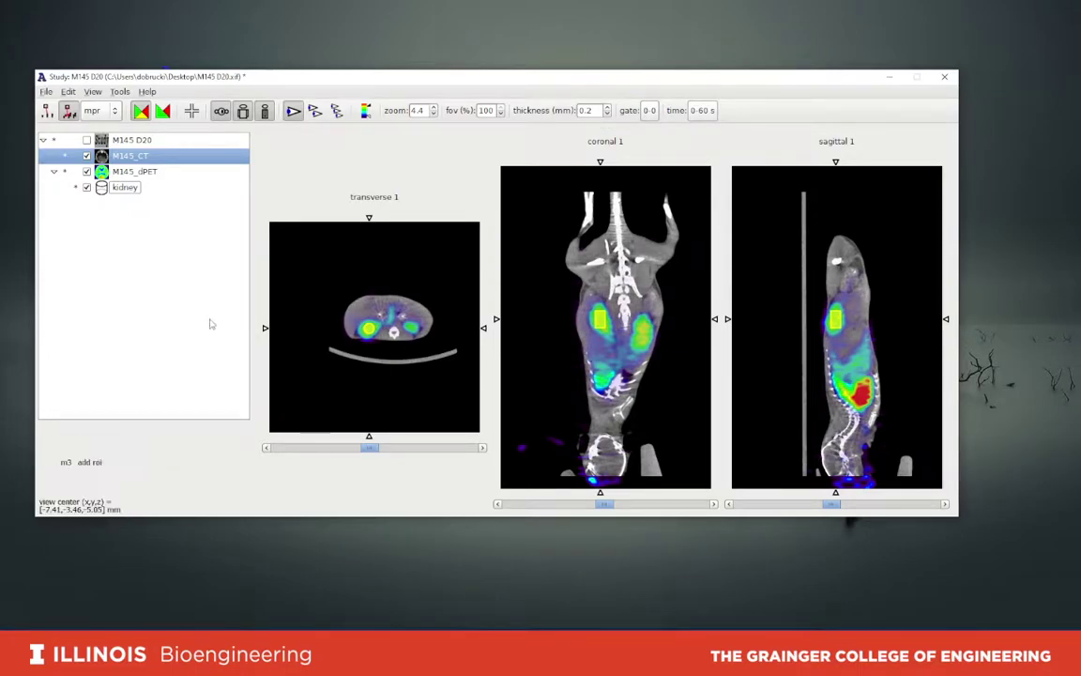
Step: Step through M145_dPET frames 1, 2 and 3, ending at 180 to 240 s, to check the ROI against the kidney uptake
left_click(705, 112)
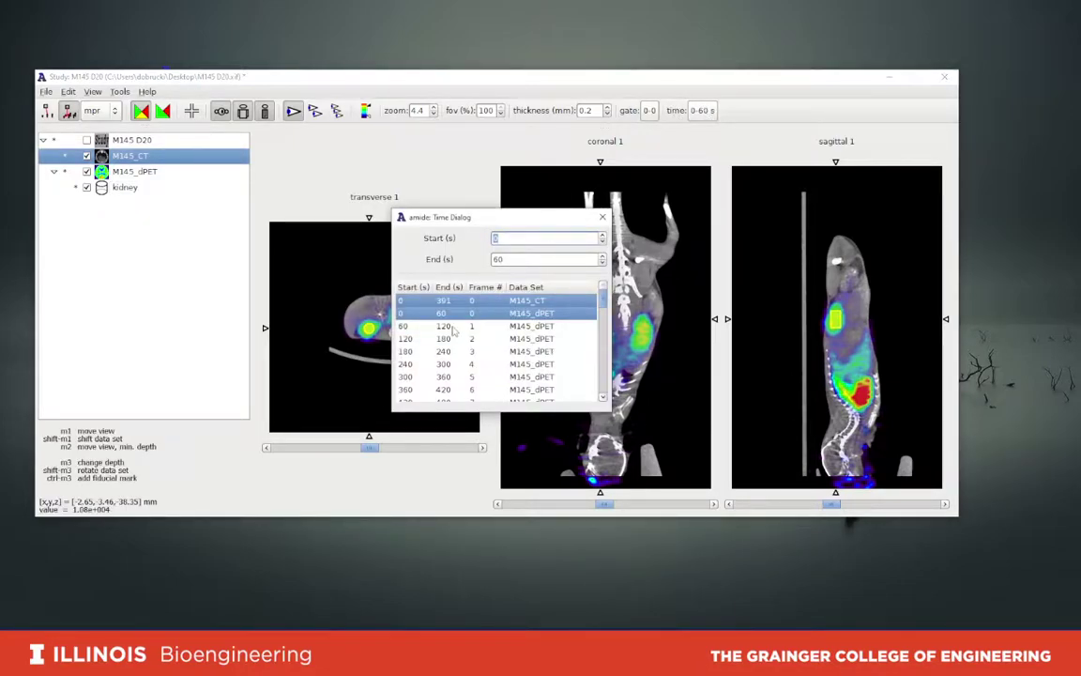
left_click(453, 328)
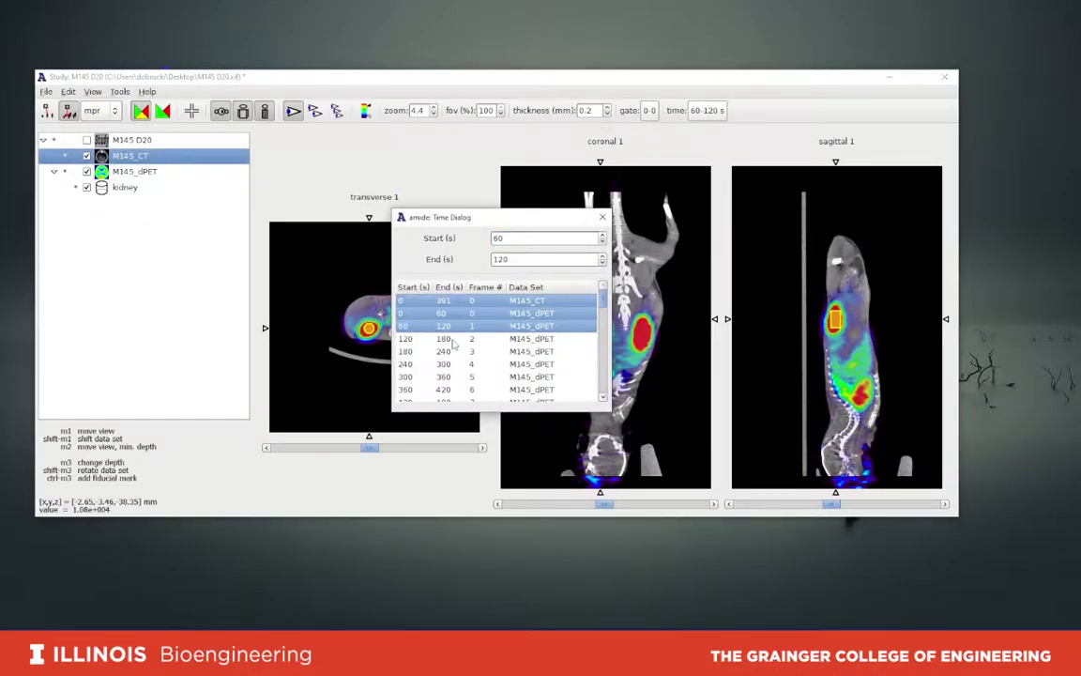
left_click(452, 339)
left_click(453, 351)
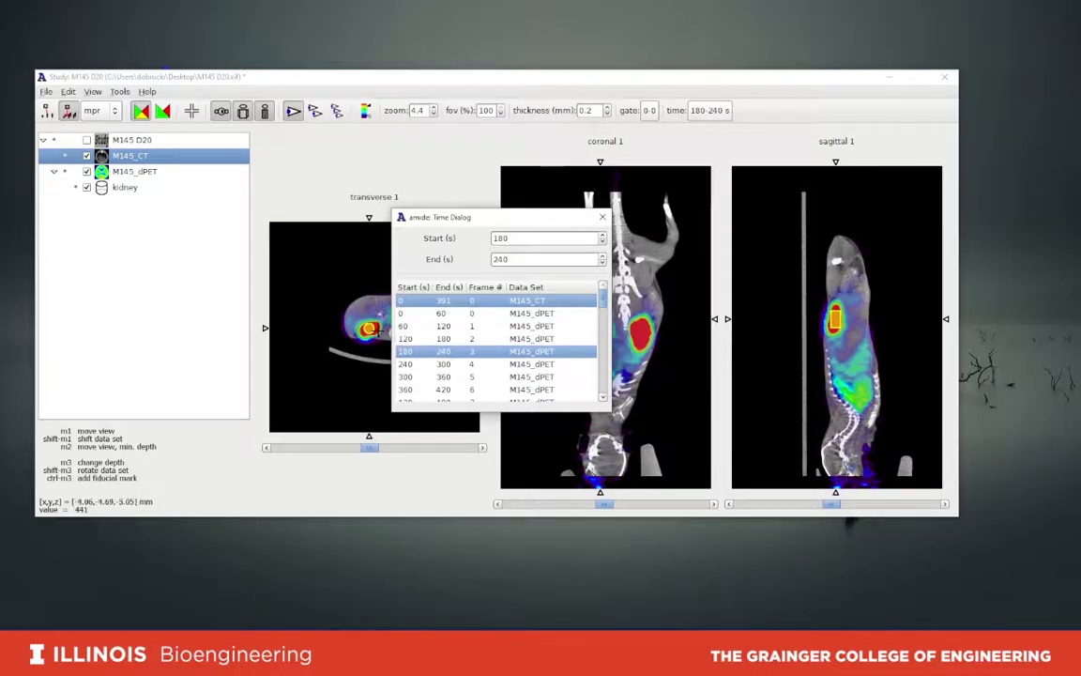
left_click_drag(498, 222, 492, 103)
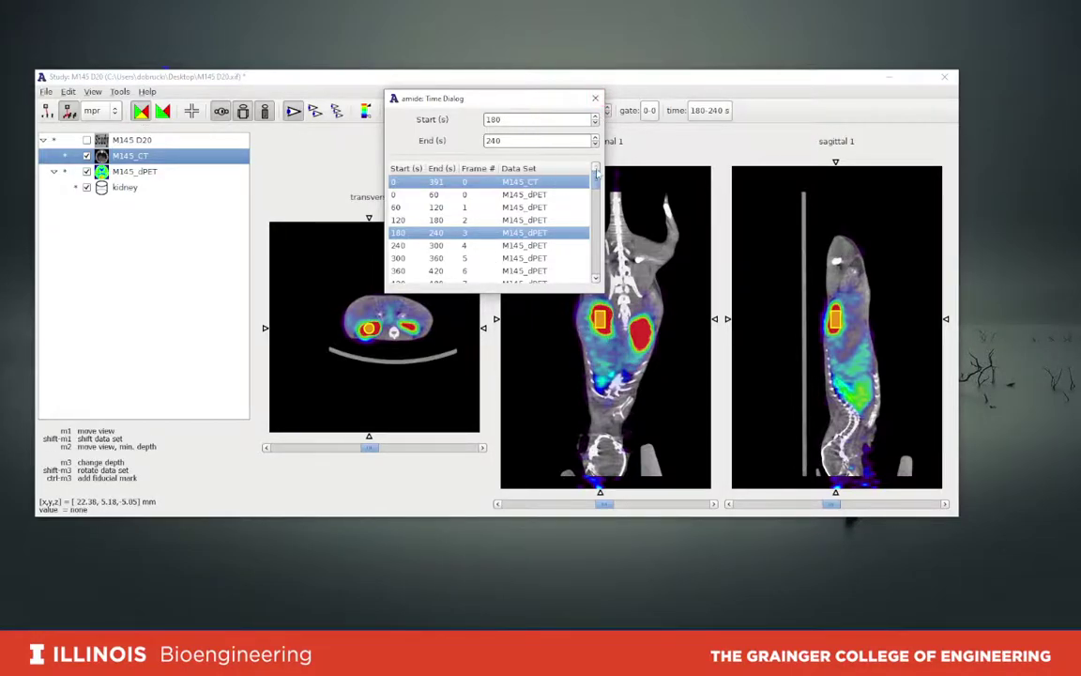
left_click(595, 98)
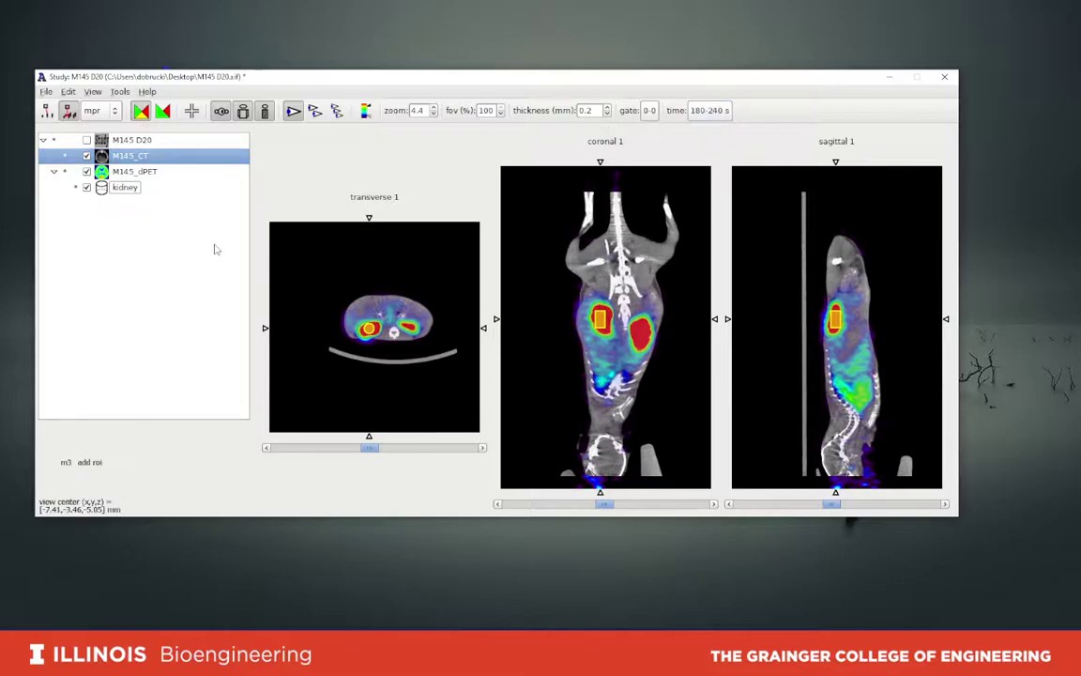
Step: Calculate ROI statistics for all ROIs on all data sets over all voxels, with More Accurate Quantitation enabled
left_click(120, 92)
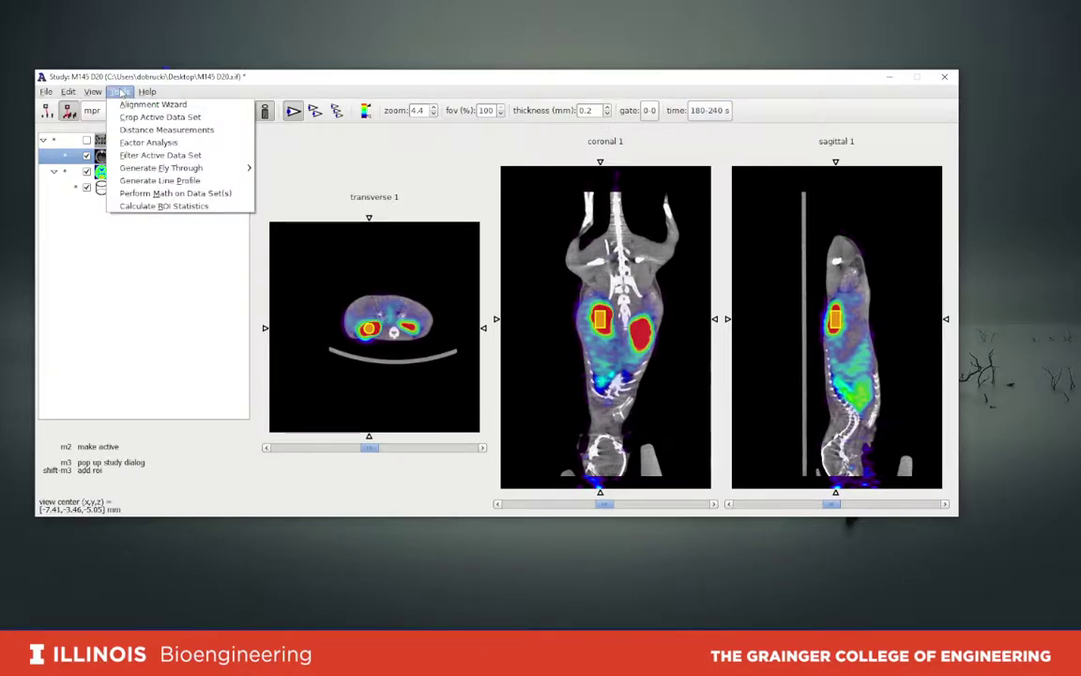
left_click(183, 208)
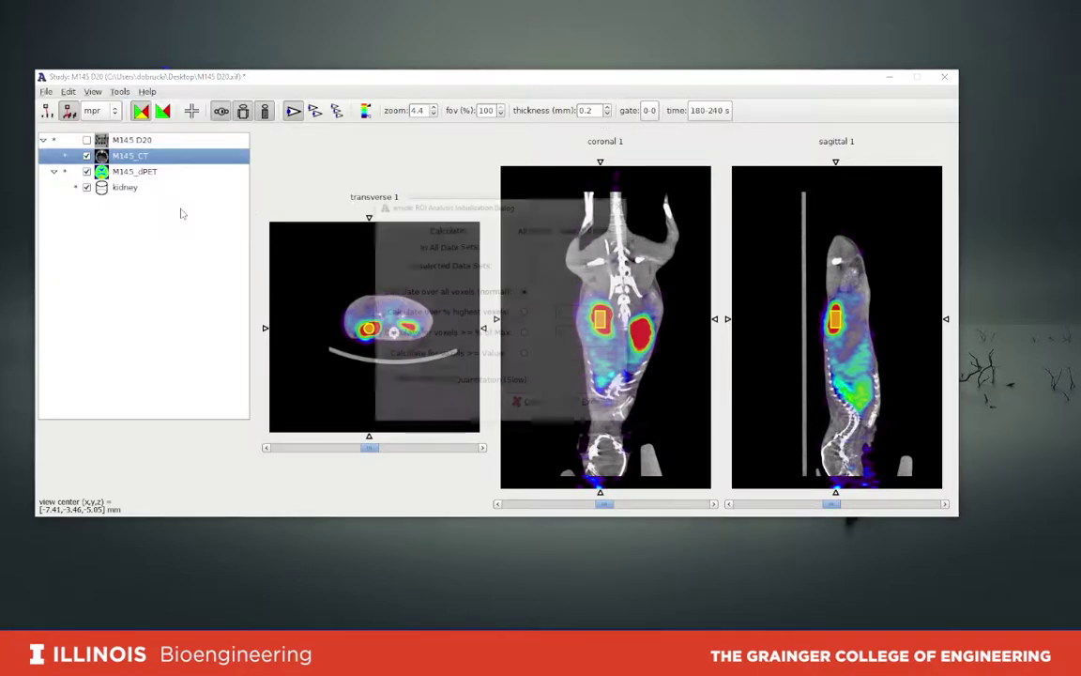
left_click_drag(467, 207, 202, 125)
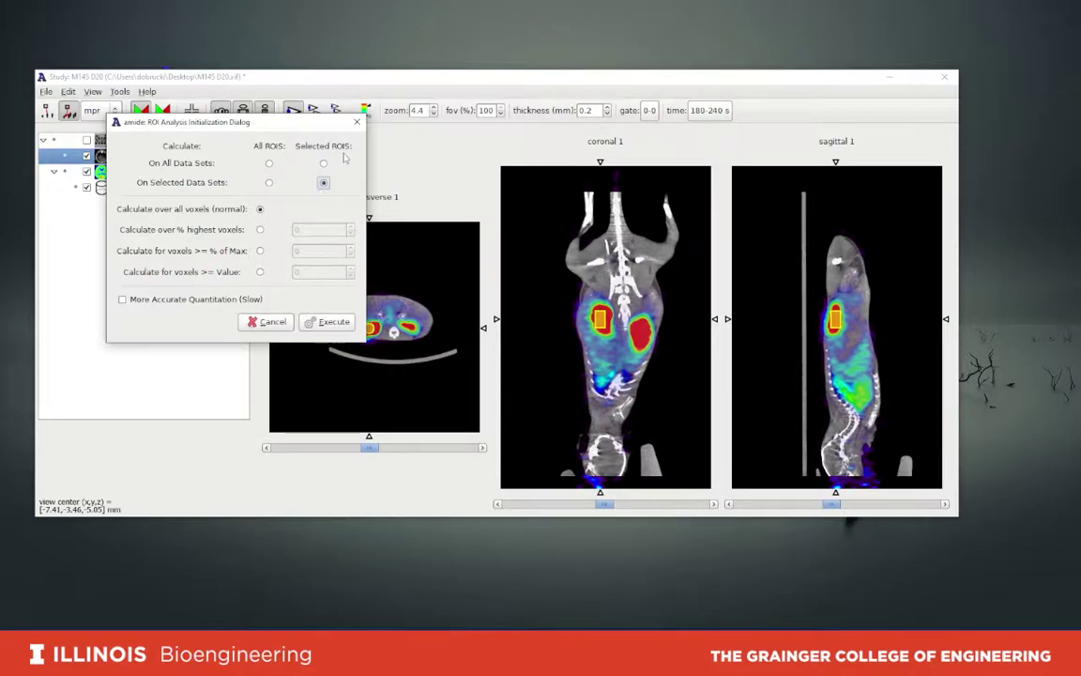
left_click(269, 165)
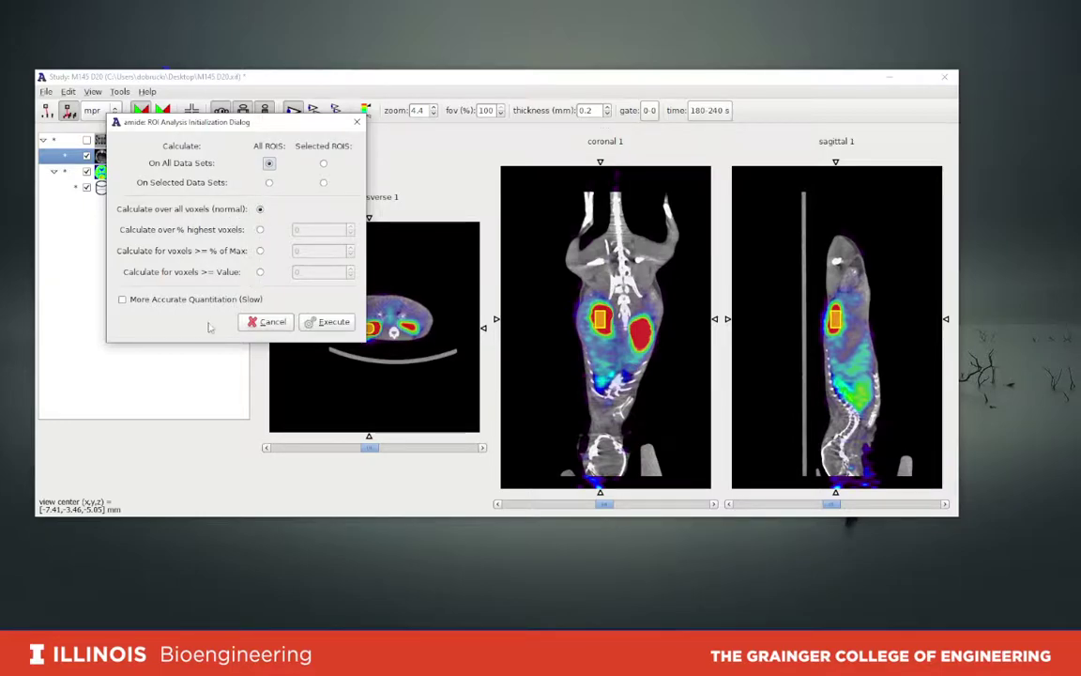
left_click(122, 299)
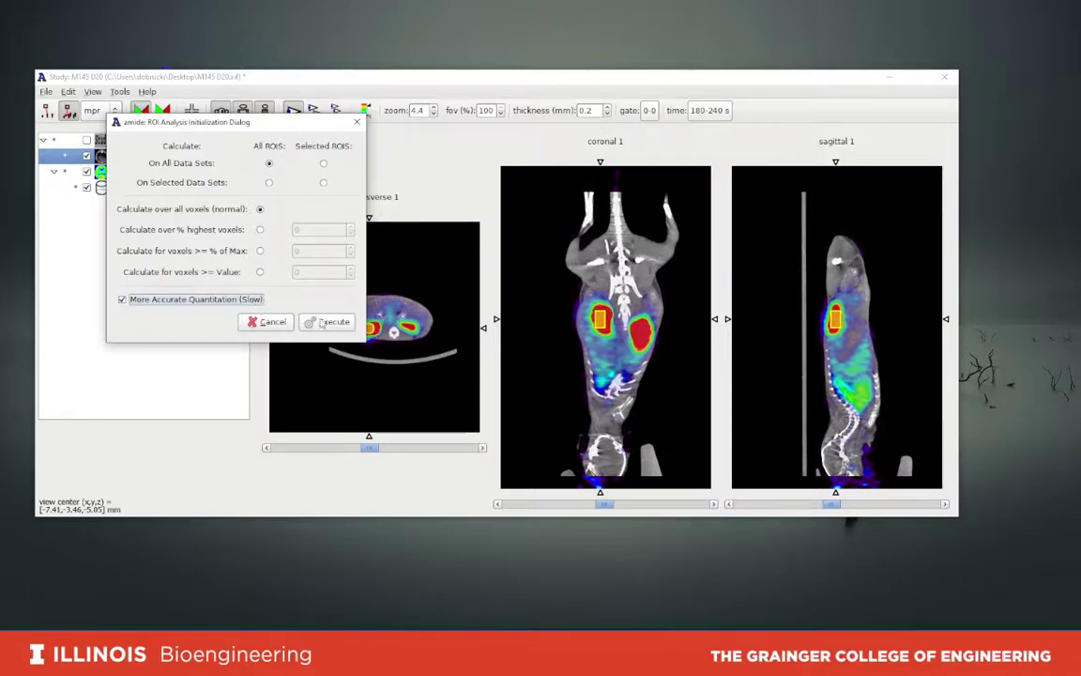
left_click(321, 322)
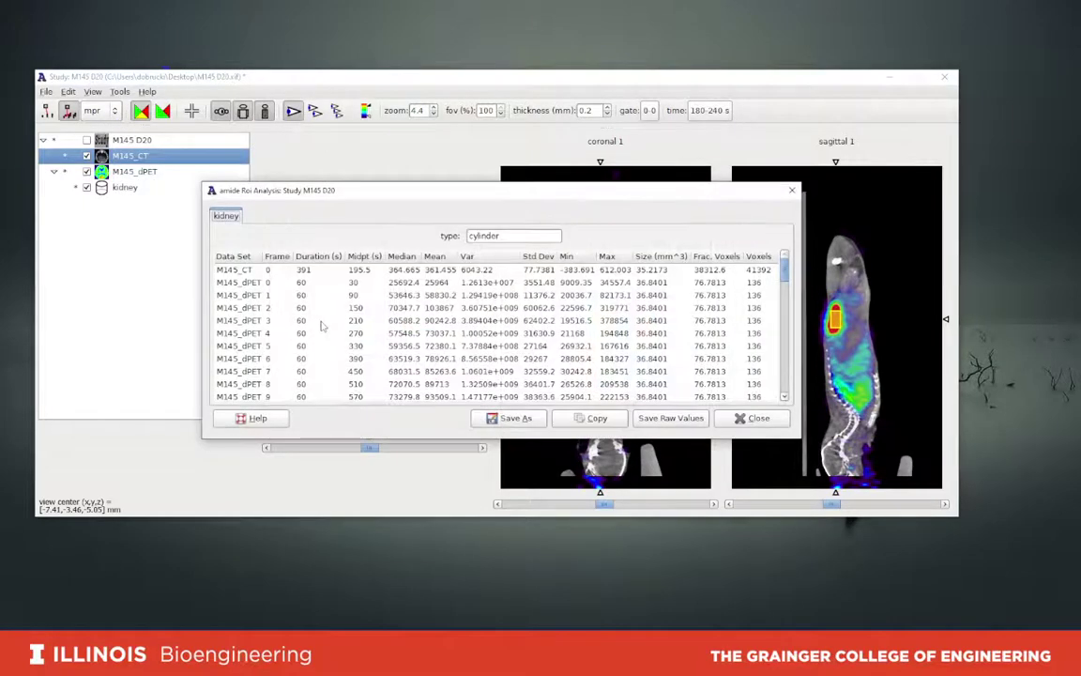
Step: Enlarge the ROI analysis results and review the kidney statistics across all M145_dPET frames
left_click_drag(430, 197, 370, 190)
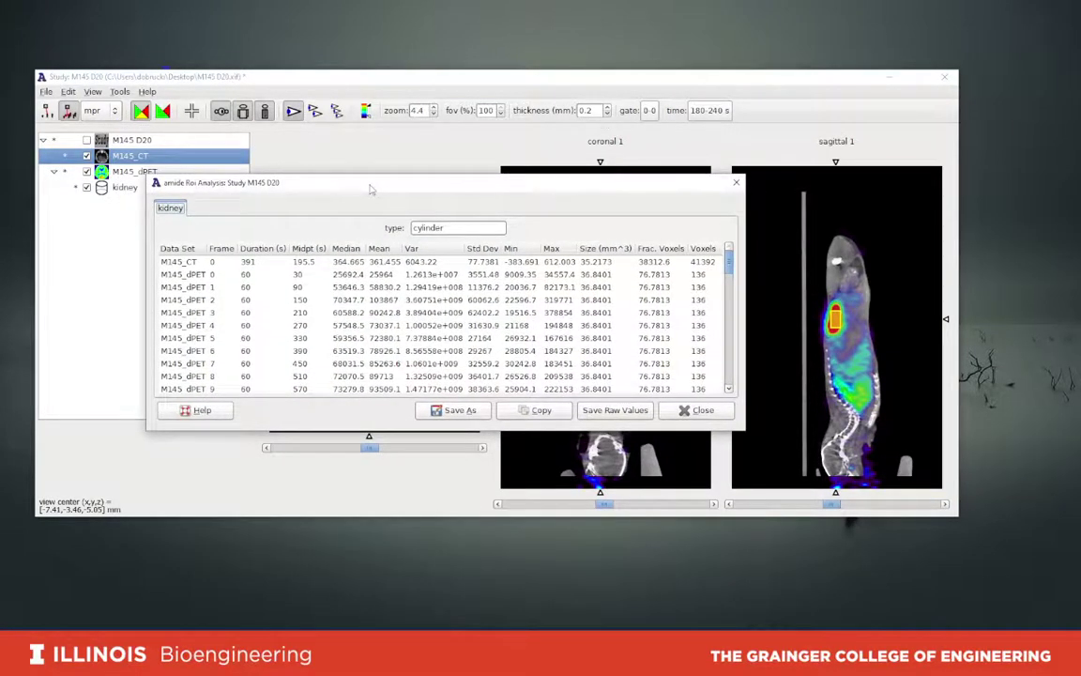
left_click_drag(359, 431, 356, 562)
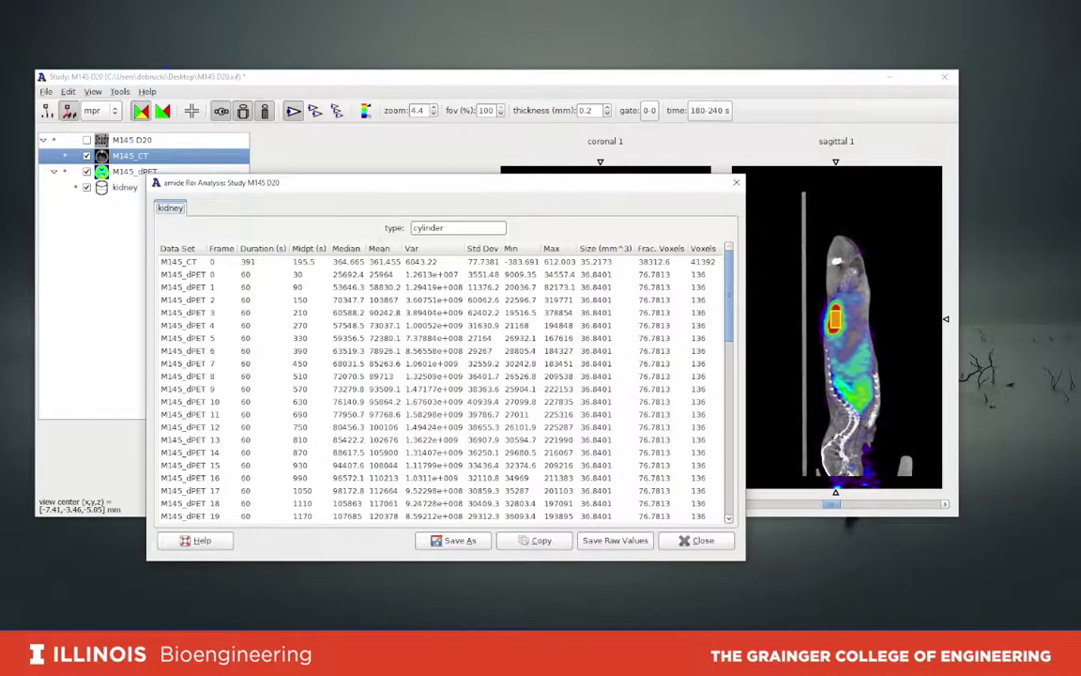
left_click_drag(371, 187, 338, 106)
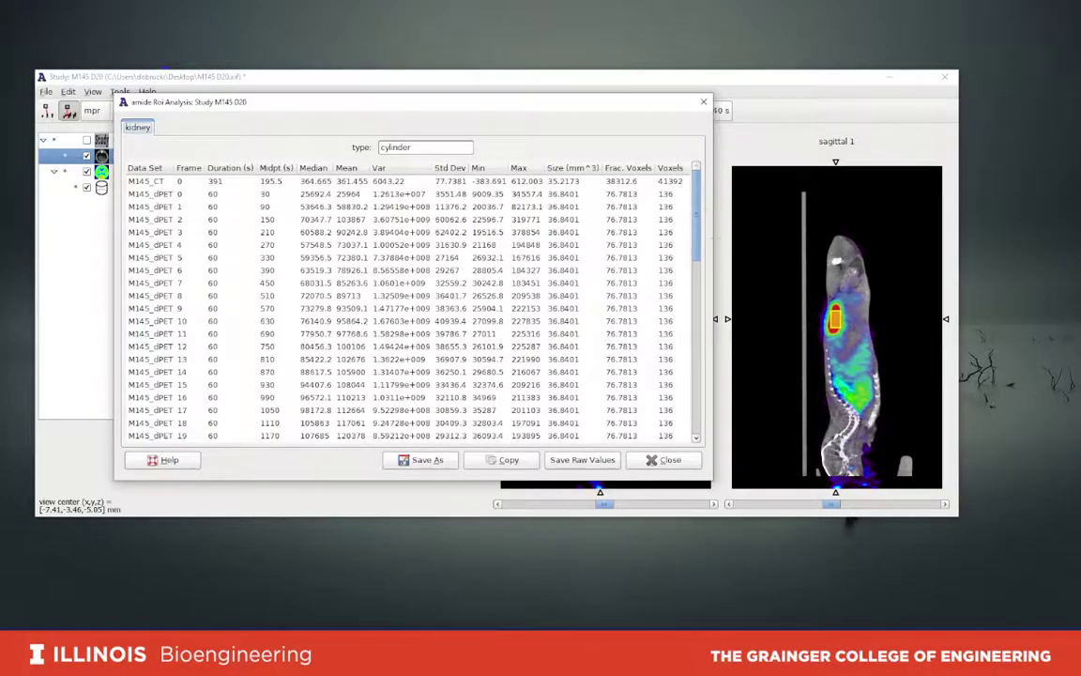
scroll(412, 309, "down", 13)
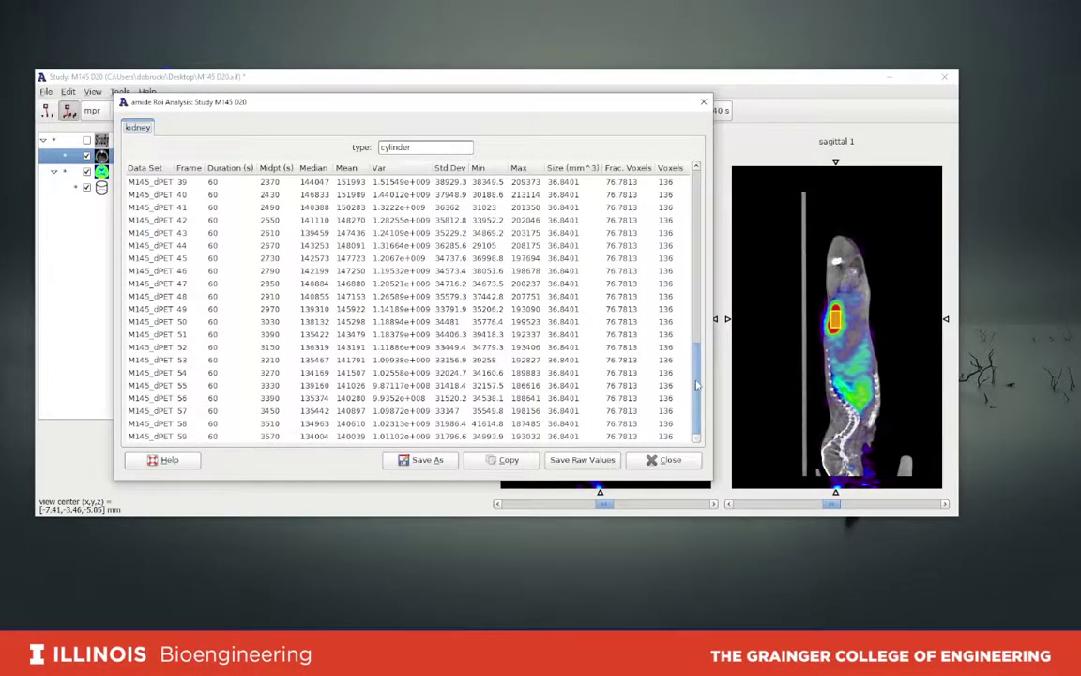
scroll(624, 355, "up", 13)
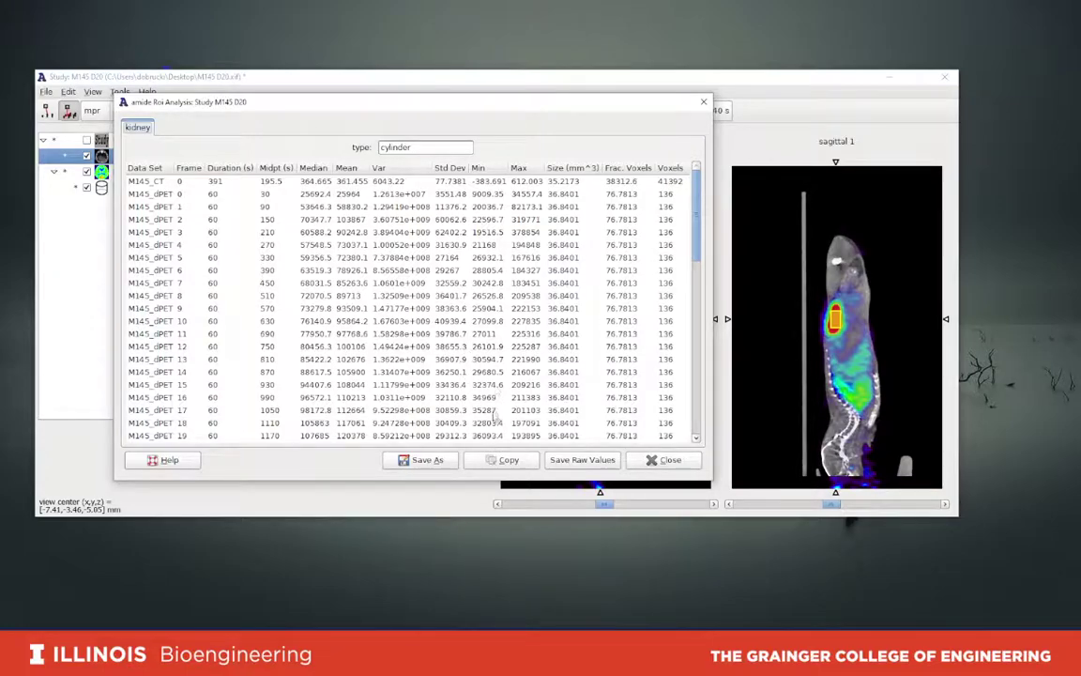
Step: Copy the kidney ROI statistics and paste them at cell A1 of the blank workbook in Excel
left_click(508, 461)
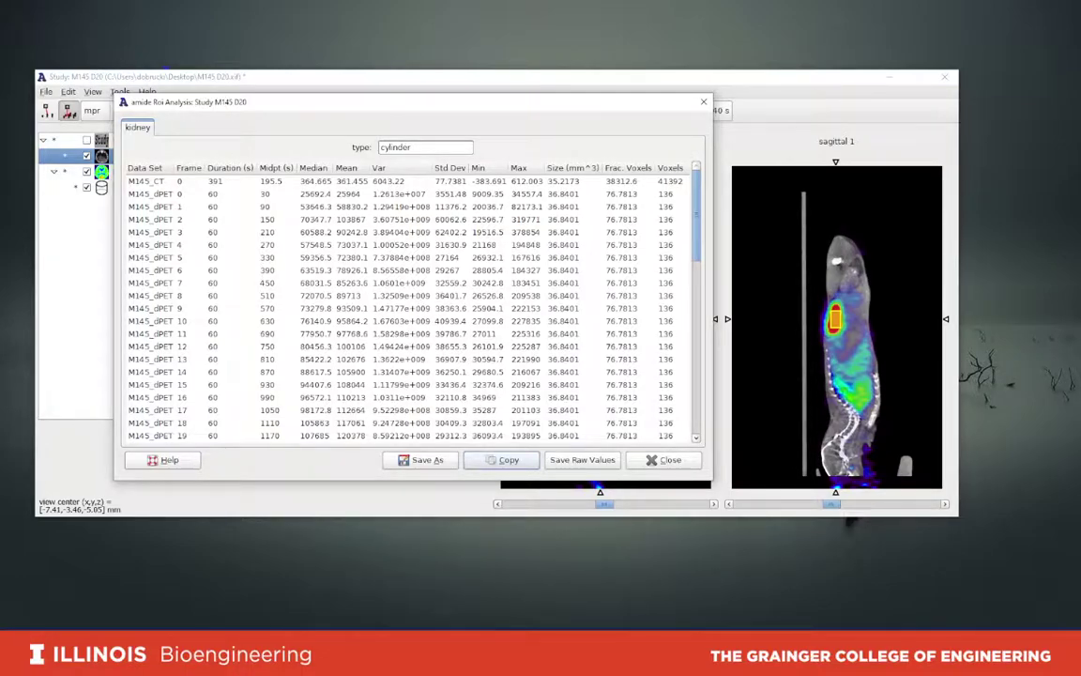
key("alt+Tab")
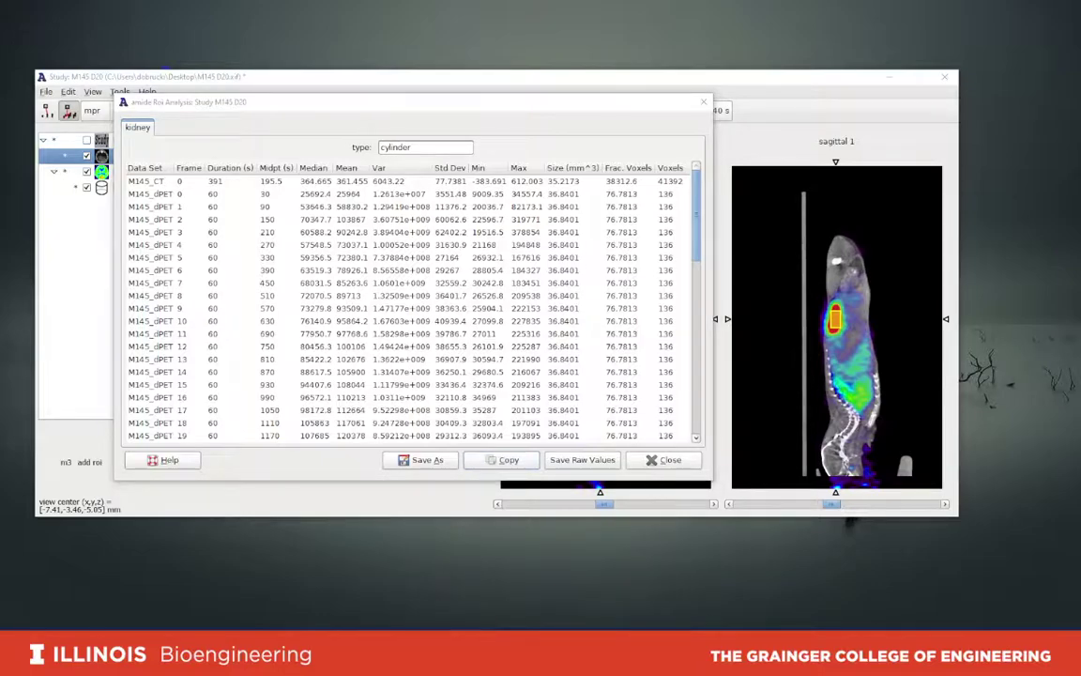
left_click_drag(0, 29, 674, 34)
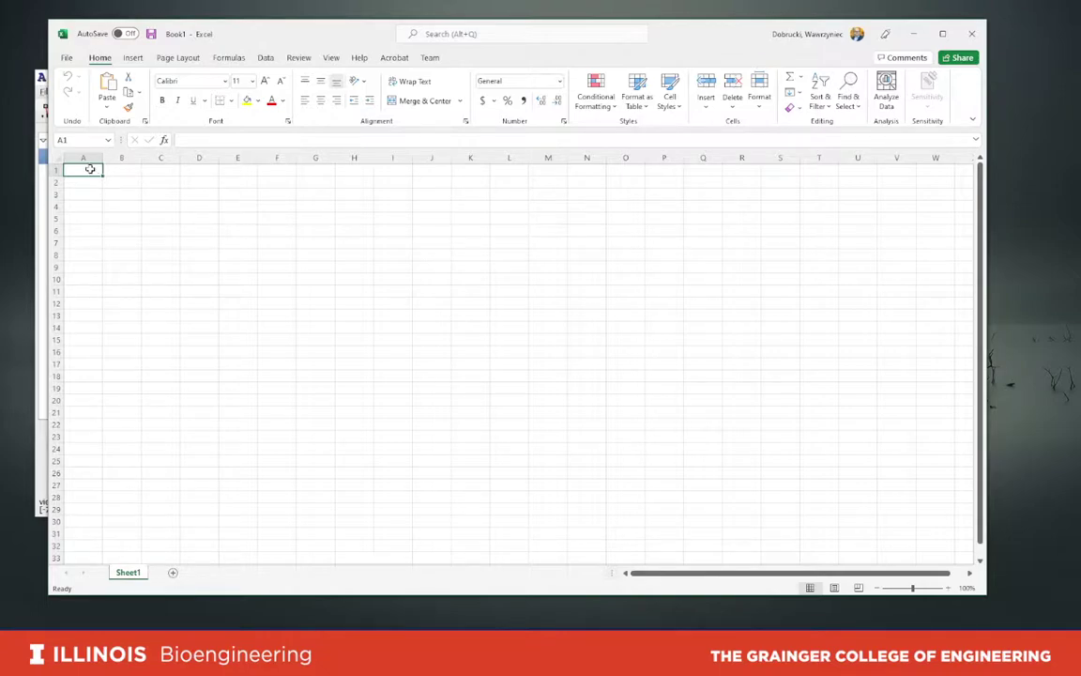
right_click(90, 168)
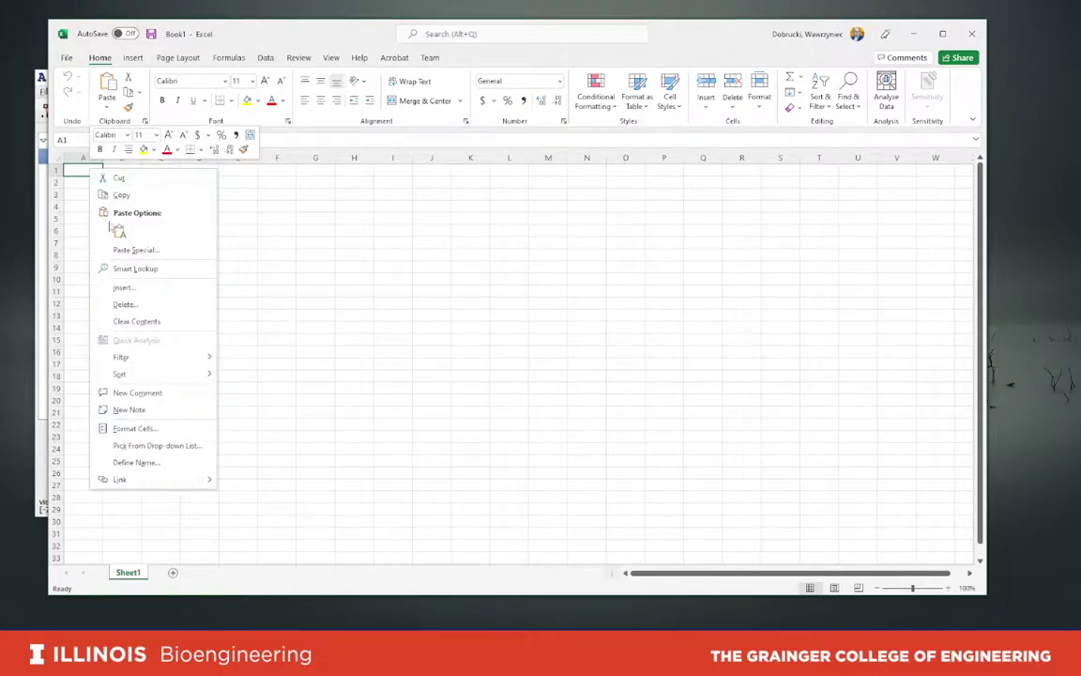
left_click(119, 230)
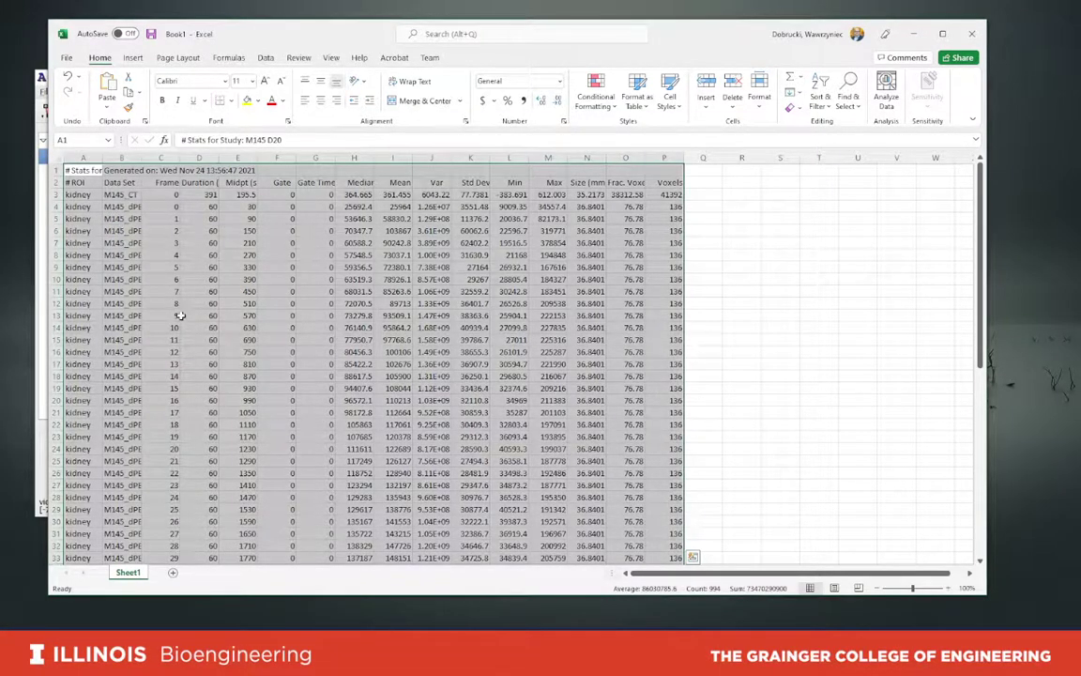
left_click(188, 279)
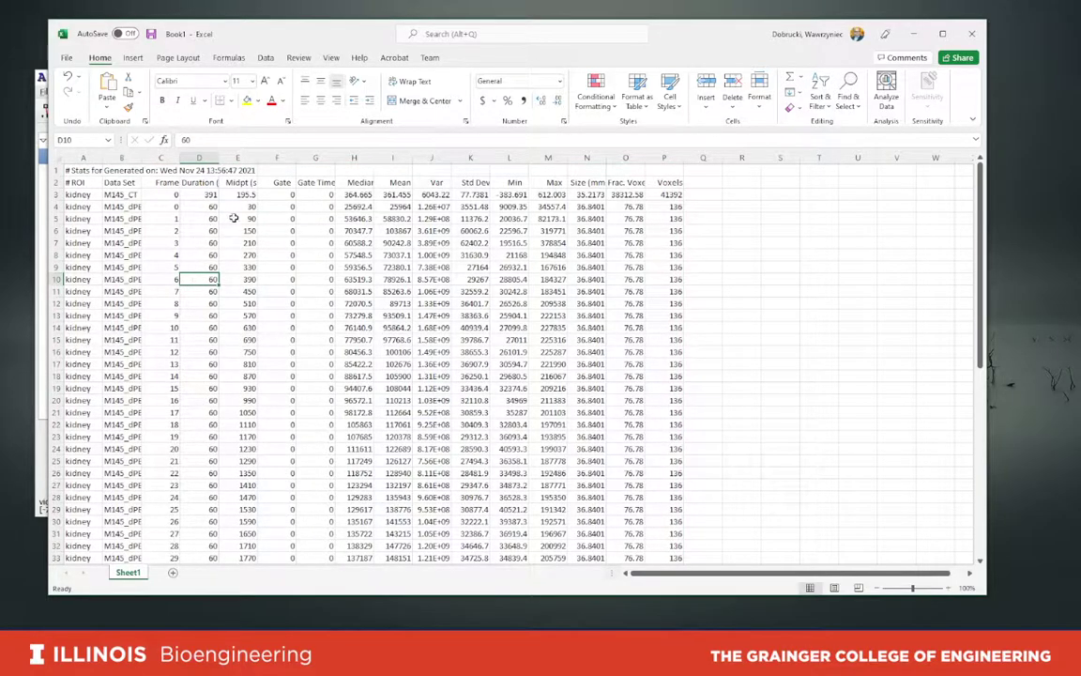
Step: Autofit the widths of columns A to P to their contents
left_click_drag(83, 157, 665, 157)
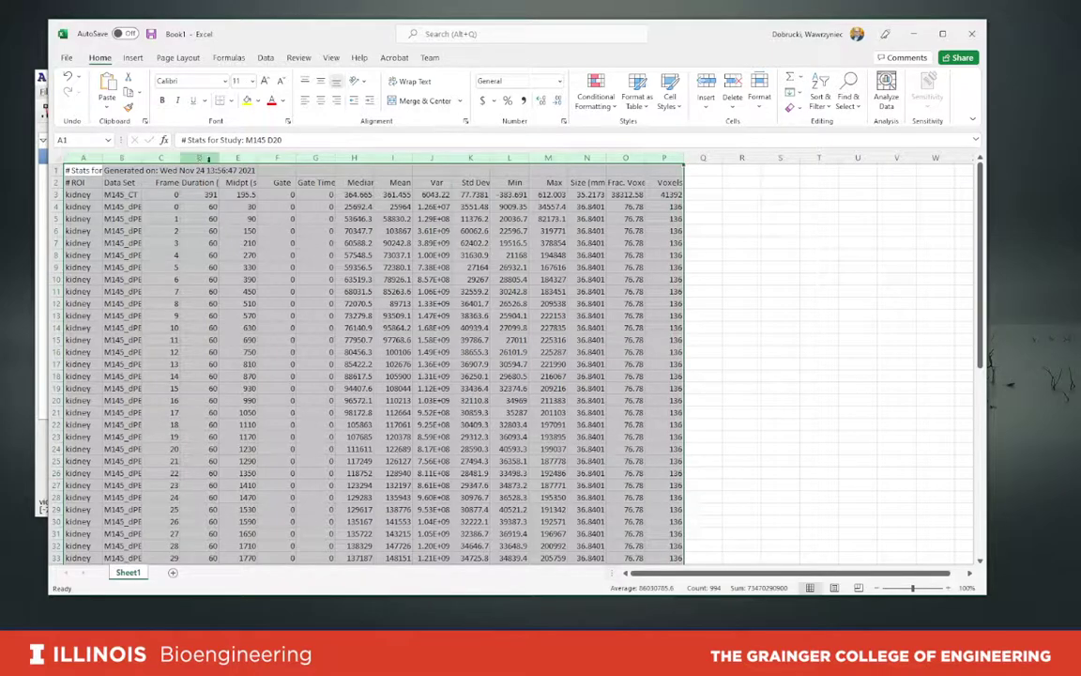
double_click(528, 157)
left_click(450, 266)
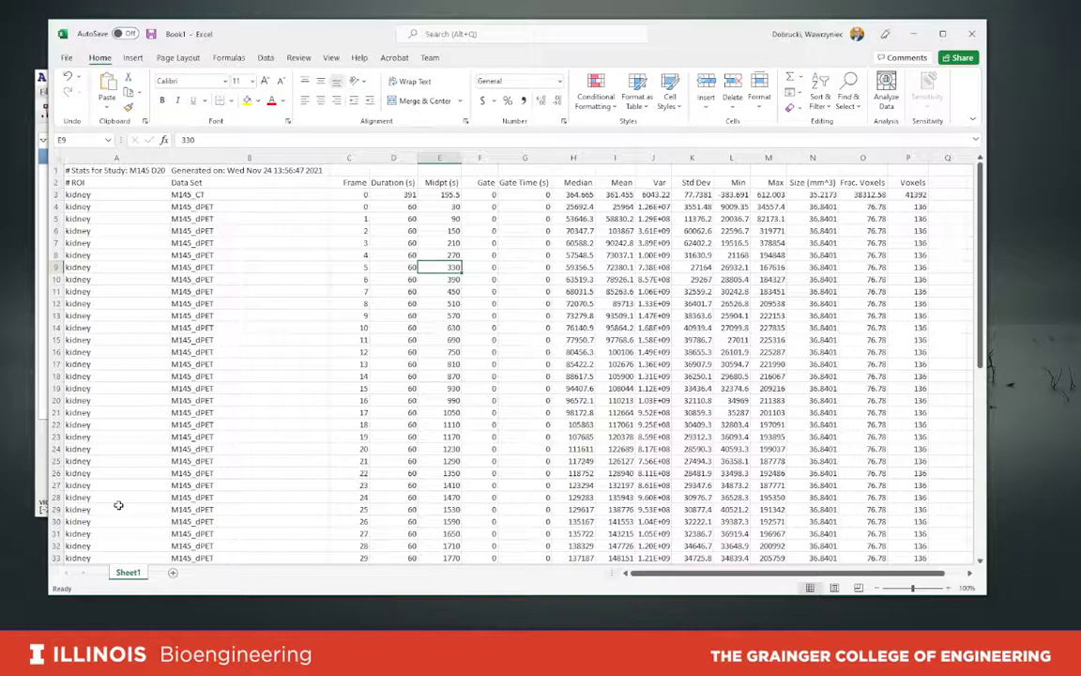
Step: Delete the M145_CT row from the pasted statistics, keeping only the M145_dPET frames
left_click(206, 196)
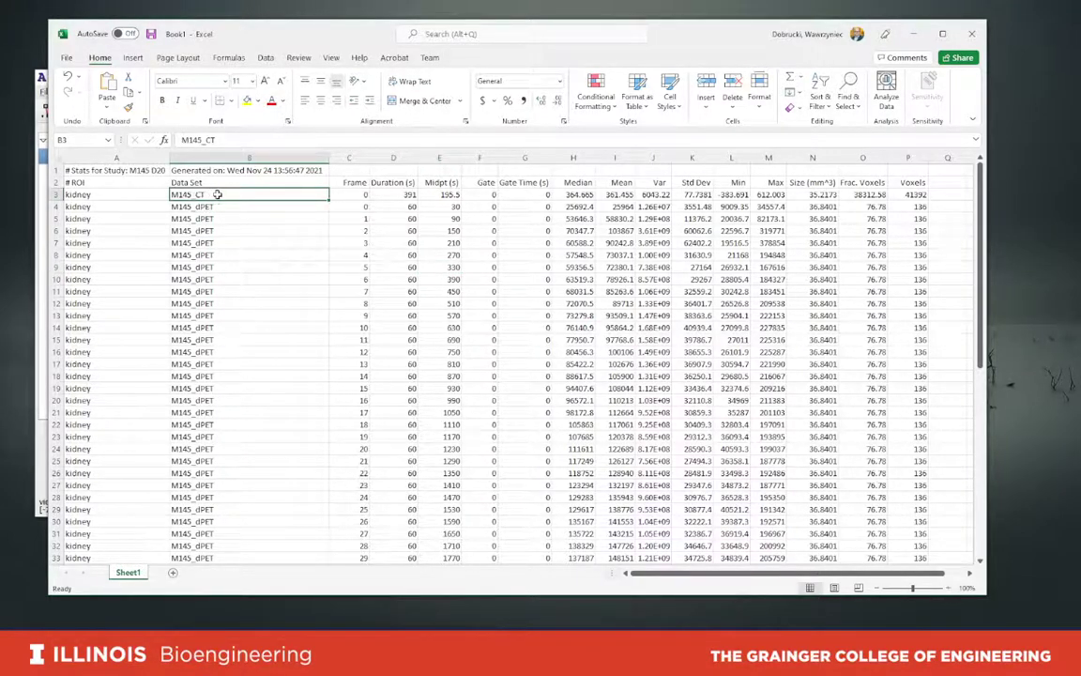
left_click(55, 195)
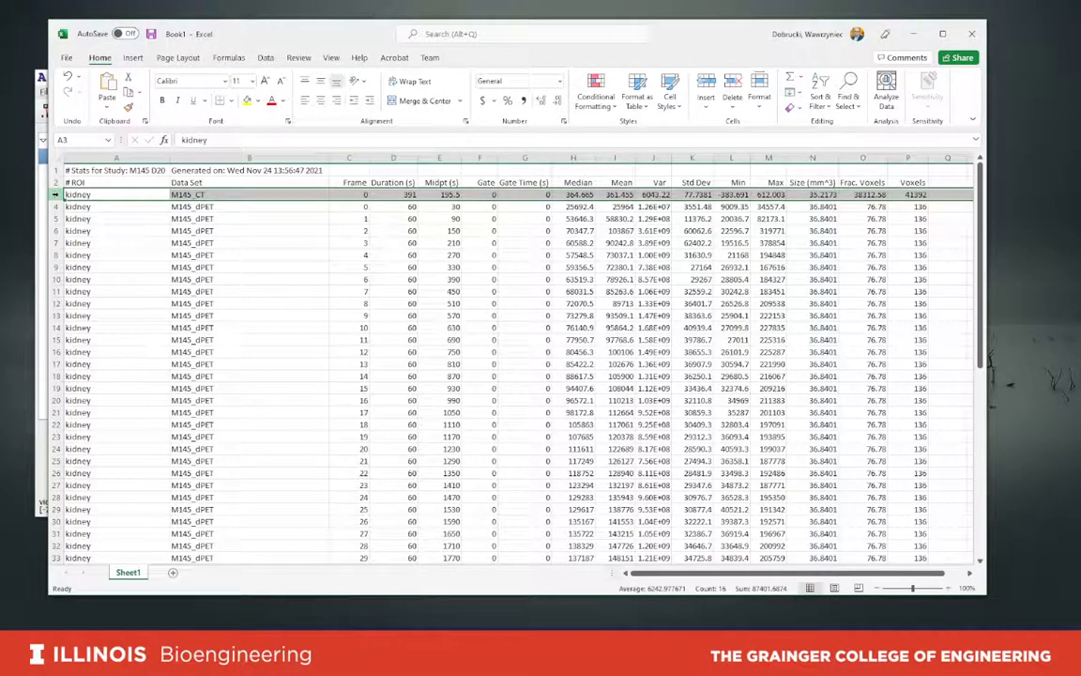
right_click(56, 195)
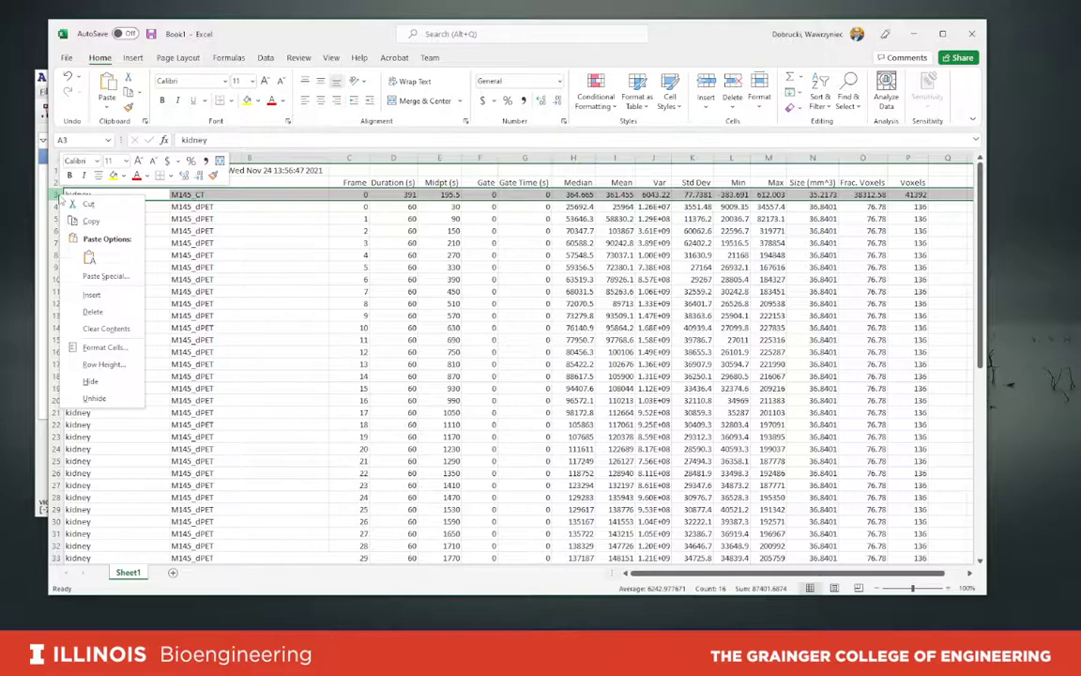
left_click(92, 312)
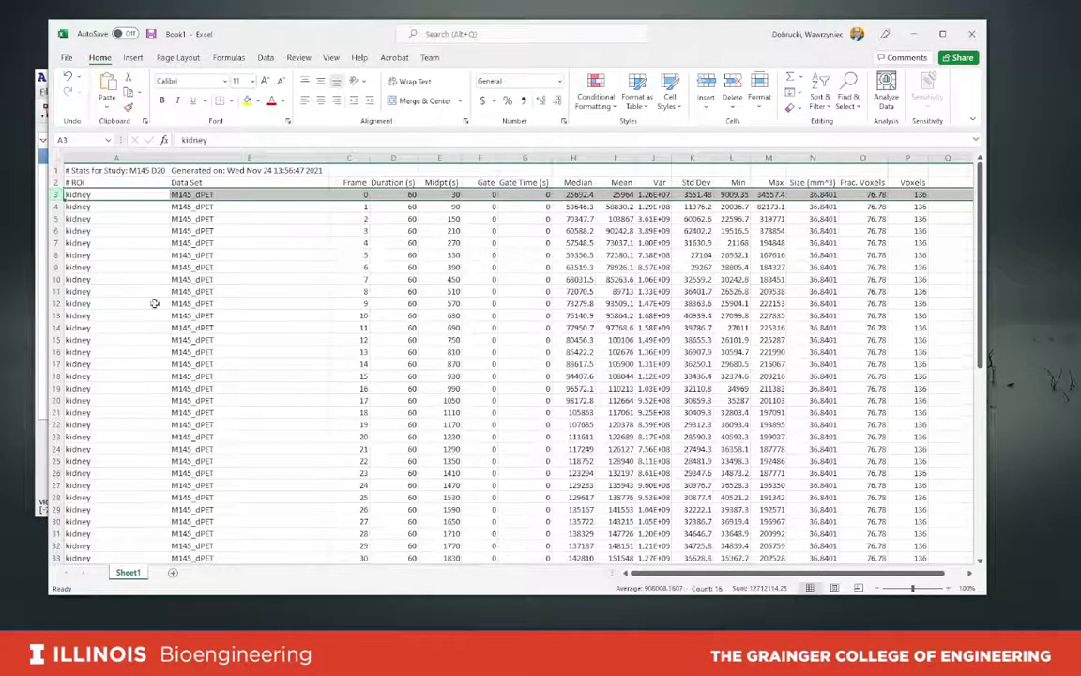
left_click(200, 219)
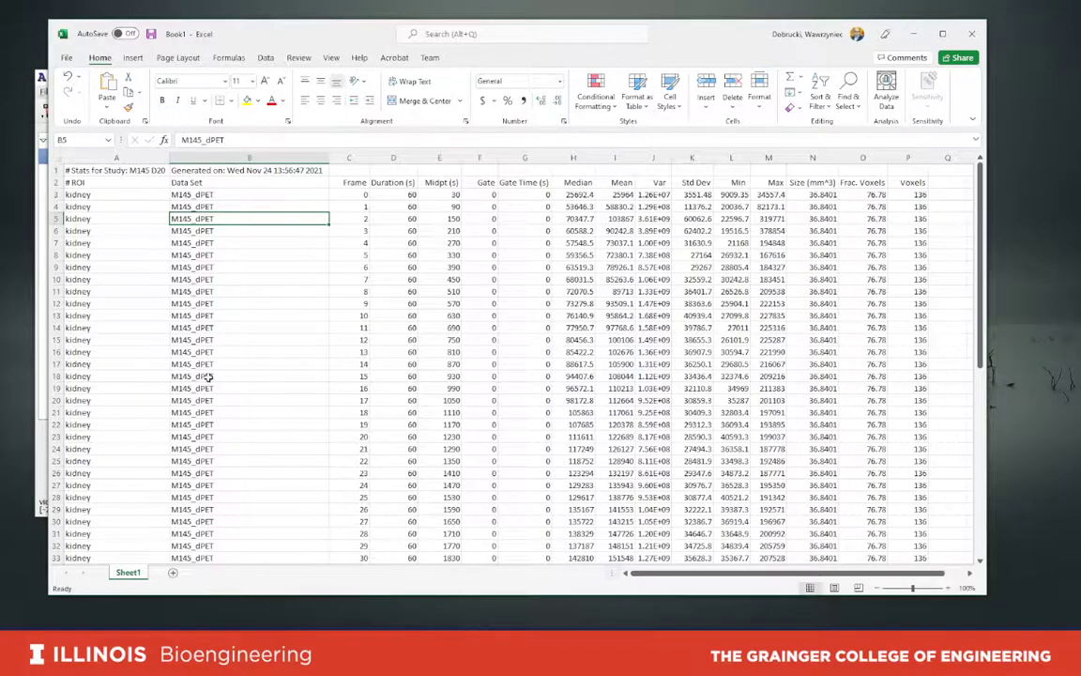
Step: Select the Frame values for all M145_dPET rows, from frame 0 to frame 59 (C3:C62)
left_click_drag(356, 194, 357, 437)
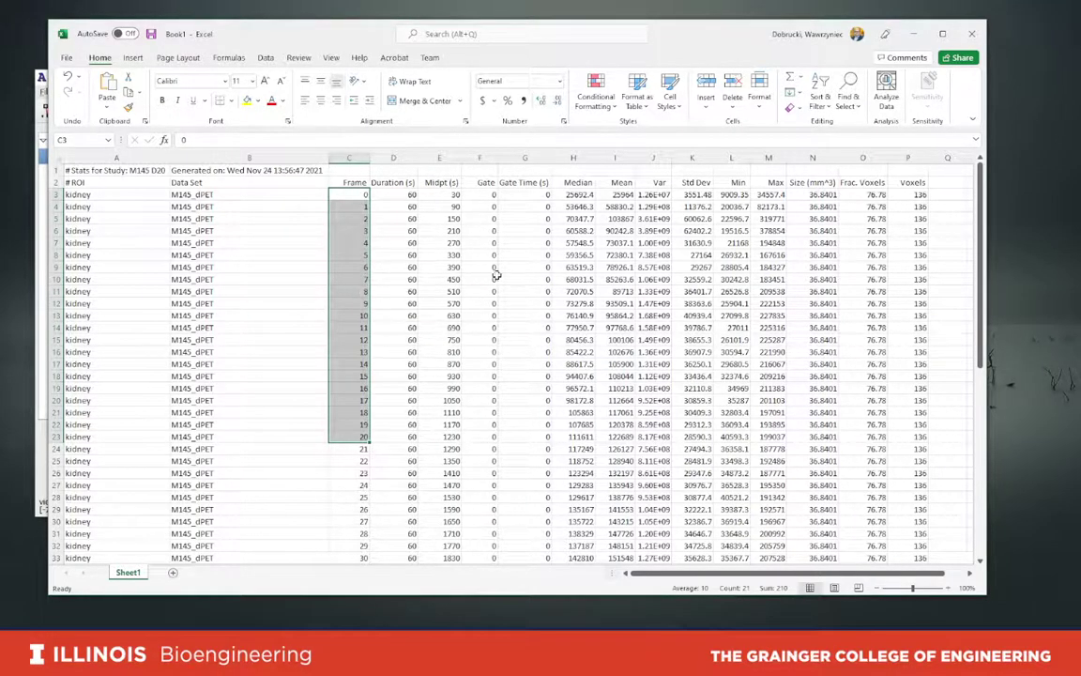
left_click_drag(621, 194, 619, 387)
left_click(360, 194)
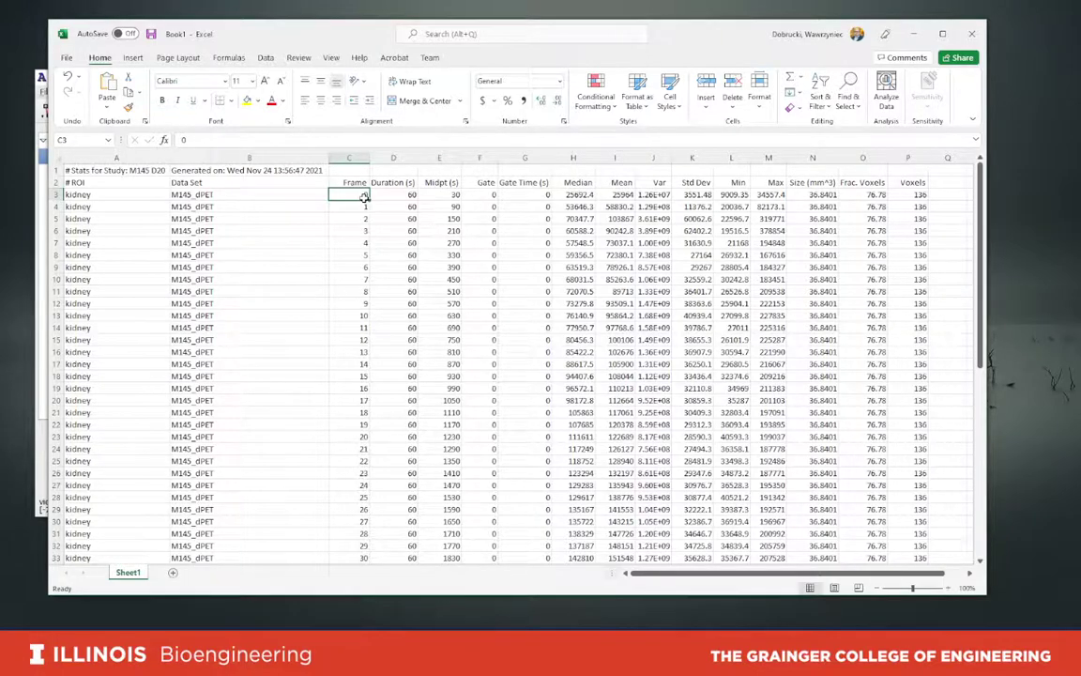
left_click_drag(363, 194, 350, 391)
scroll(352, 389, "down", 11)
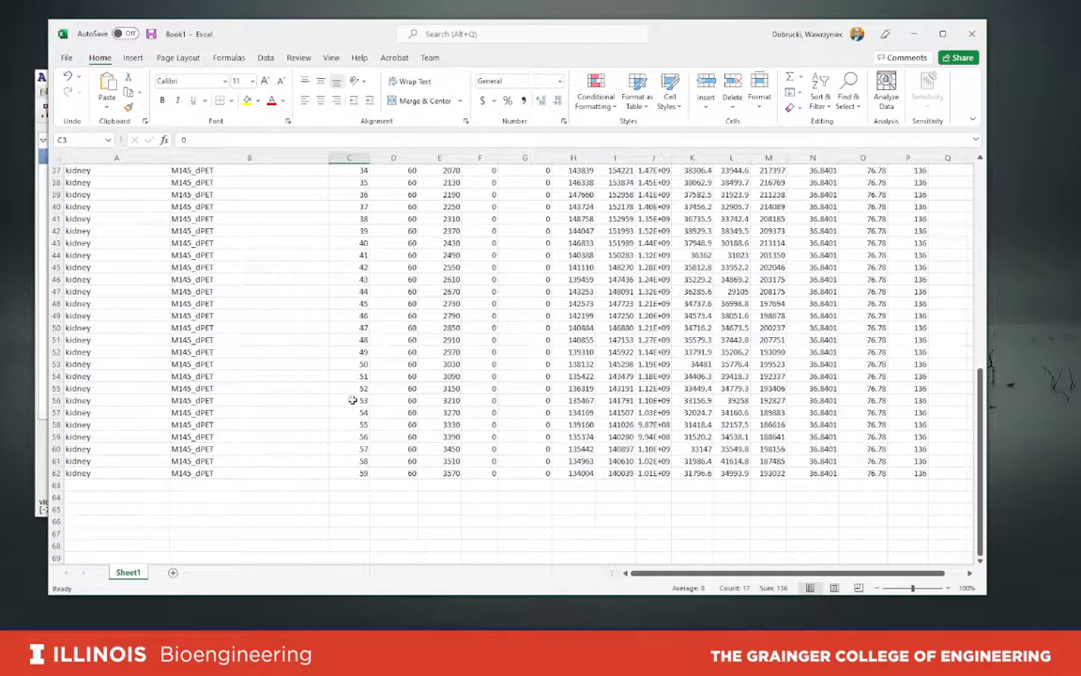
left_click(354, 473, "shift")
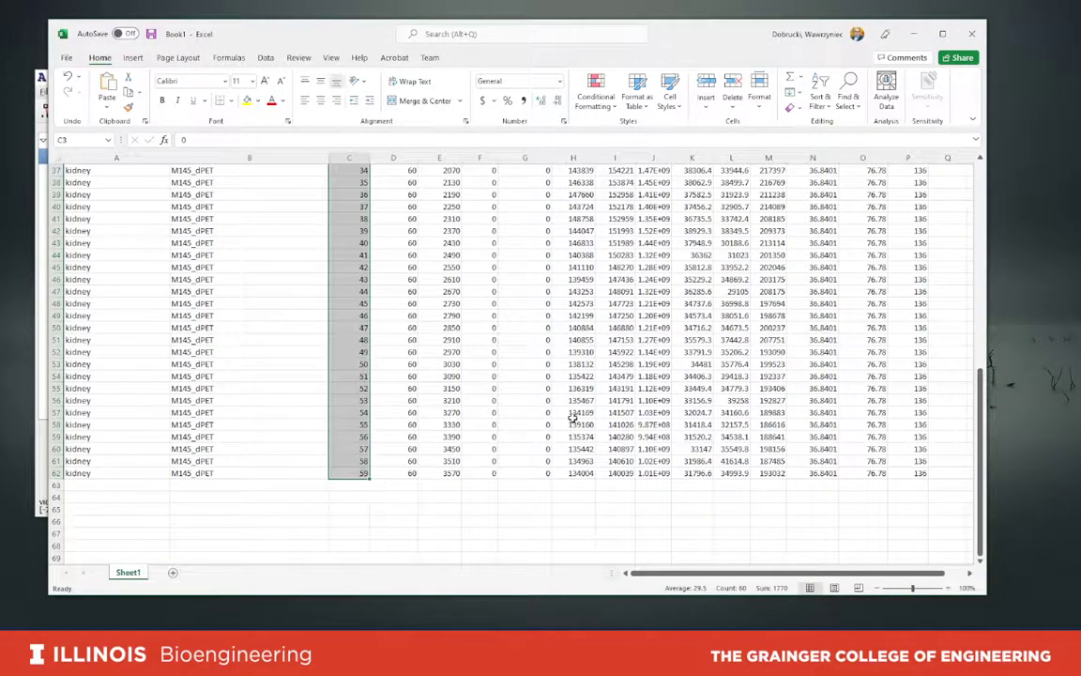
scroll(570, 414, "up", 7)
scroll(571, 414, "up", 5)
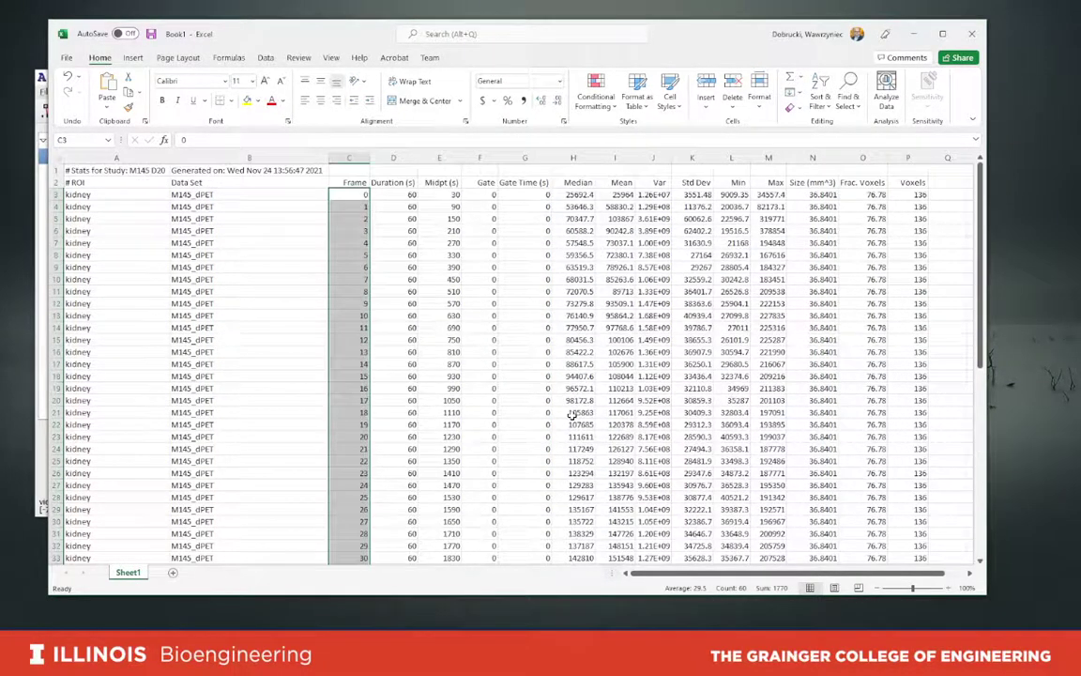
Step: Try to add the Mean values in I3:I62 to the selection of Frame values
left_click(622, 194, "ctrl")
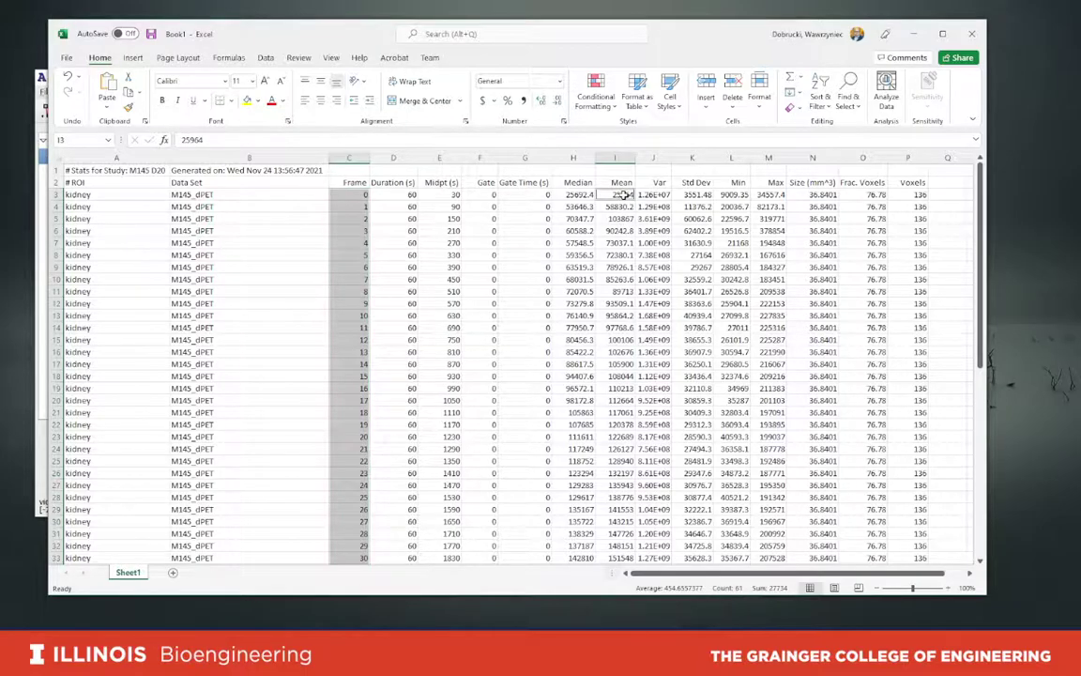
scroll(622, 268, "down", 5, "ctrl")
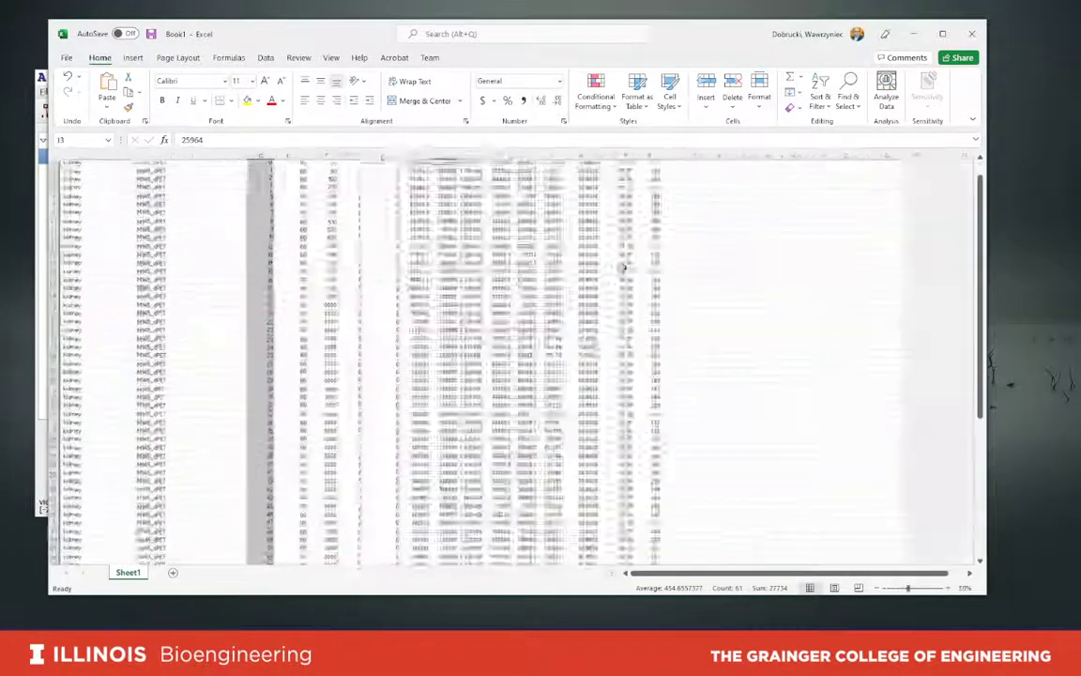
scroll(622, 267, "up", 5, "ctrl")
scroll(620, 273, "down", 6)
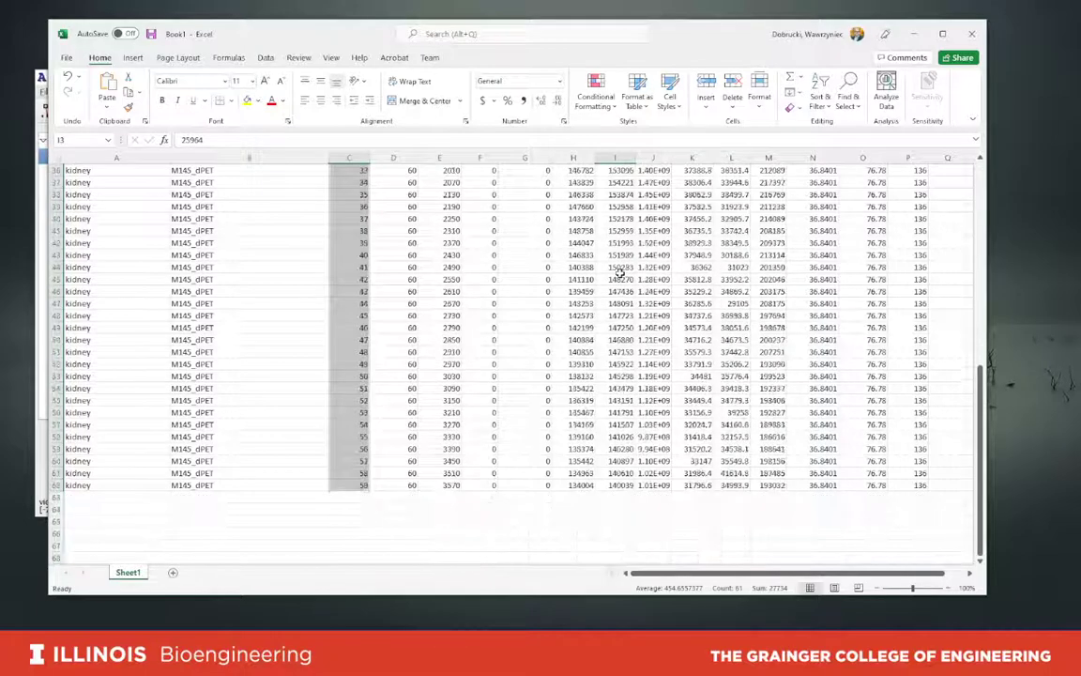
left_click(620, 484, "ctrl")
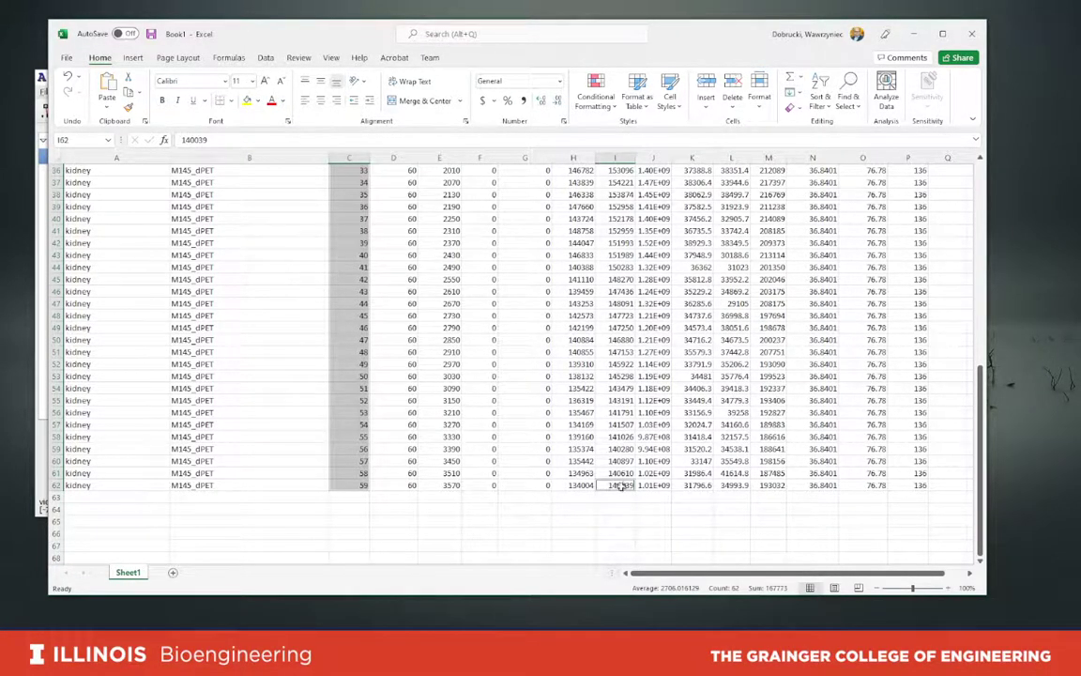
scroll(619, 480, "up", 12)
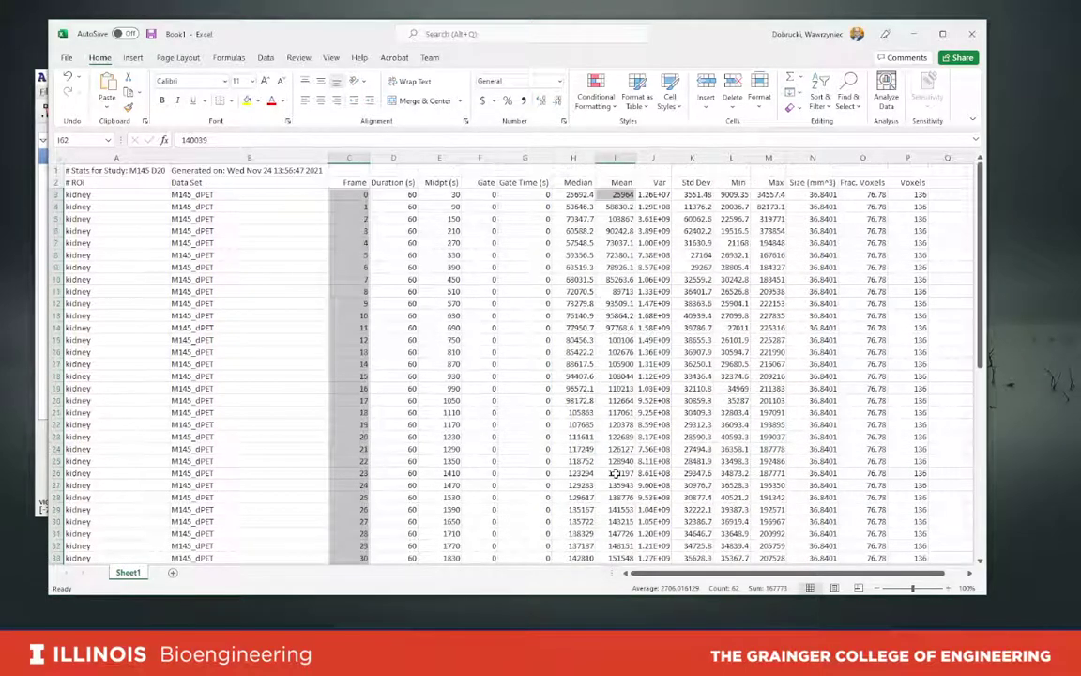
left_click(620, 217)
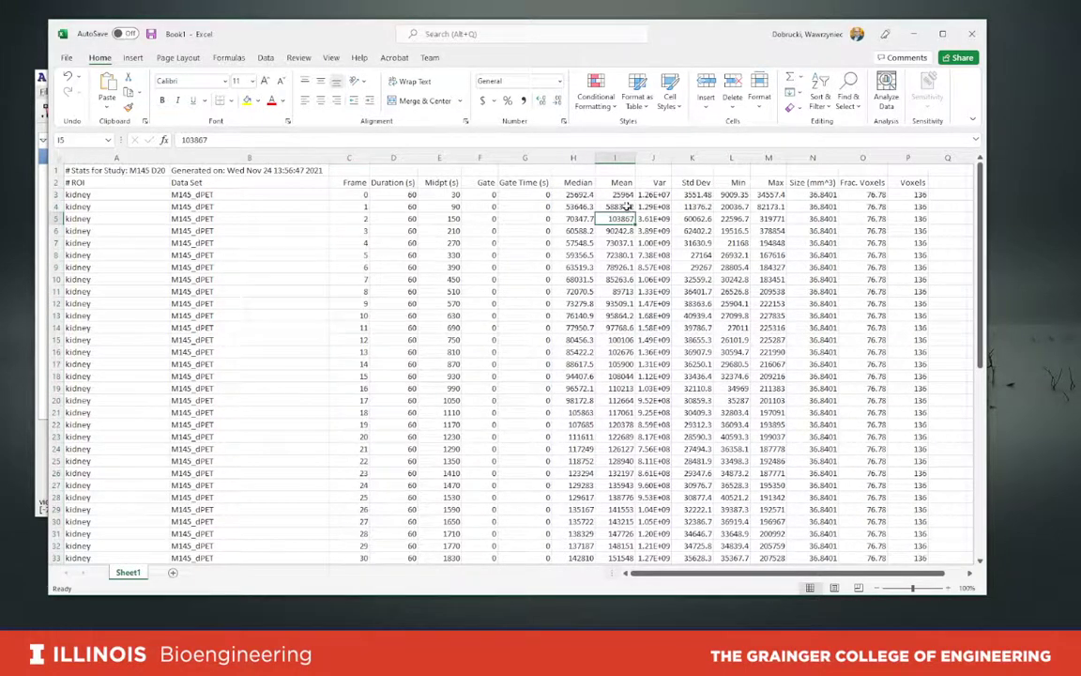
Step: Reselect the Frame column from frame 0 to frame 59 (C3:C62)
left_click(352, 193)
scroll(354, 266, "down", 12)
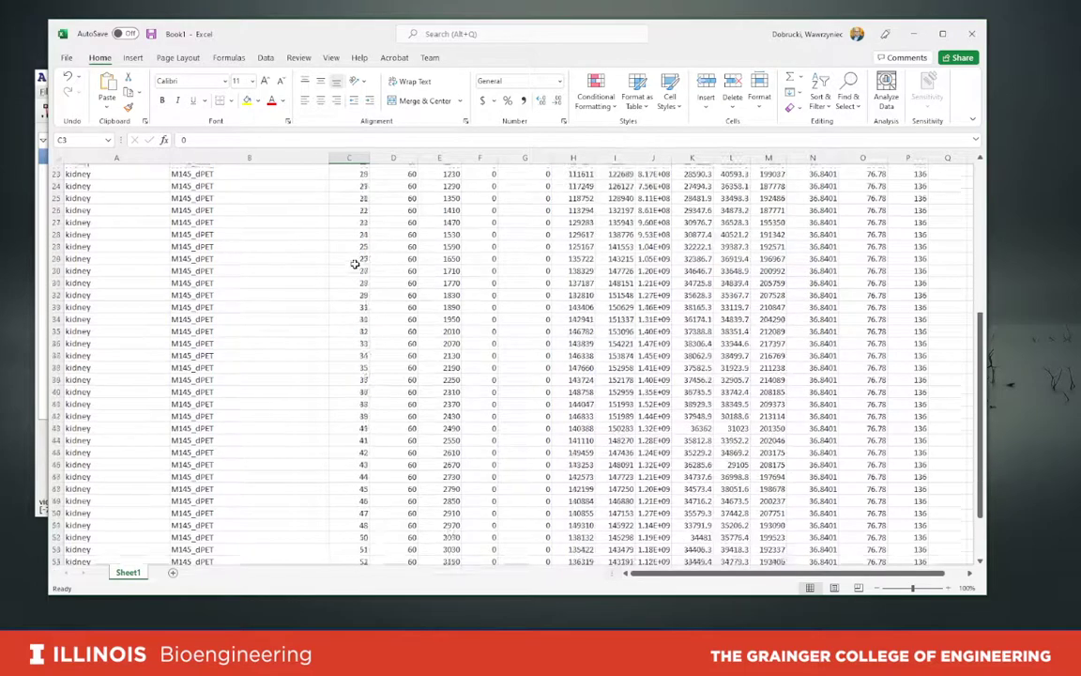
scroll(324, 366, "up", 7)
left_click(345, 437, "shift")
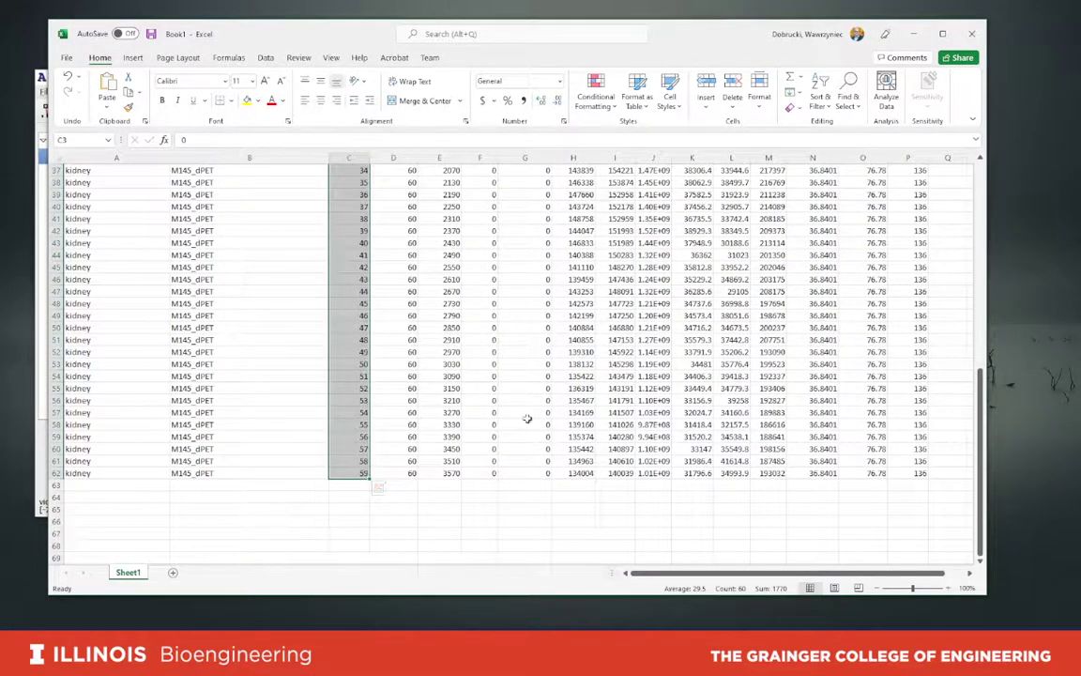
key("ctrl+shift+Down")
scroll(546, 387, "up", 5)
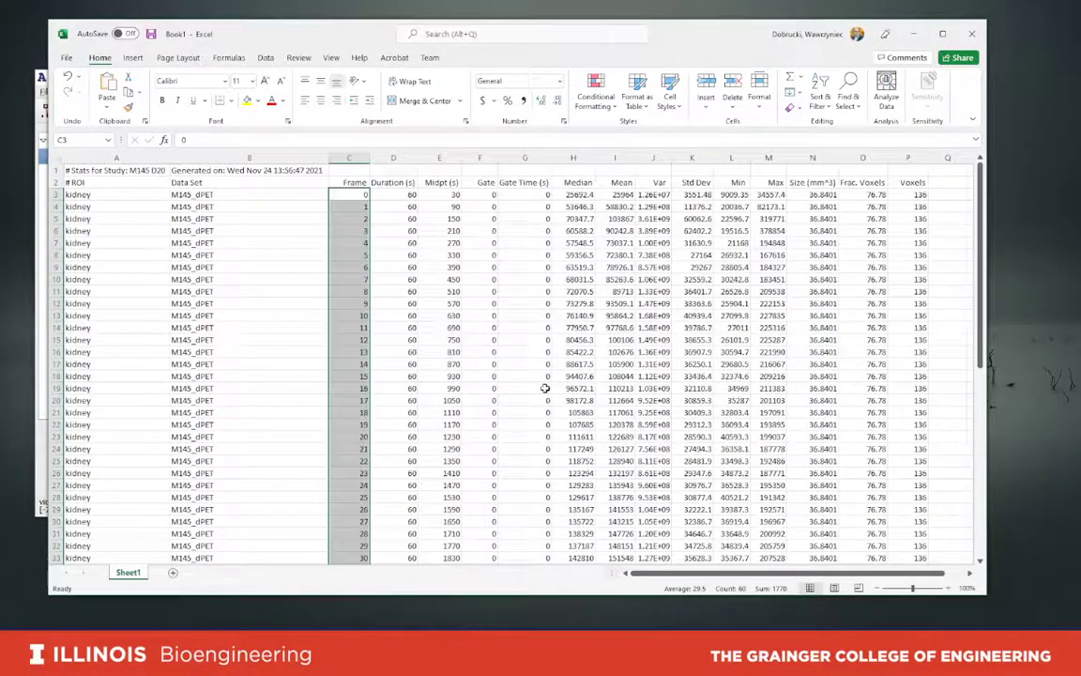
Step: Add the Mean values in I3:I62 to the selected Frame values as a second range
left_click(621, 194, "ctrl")
scroll(615, 289, "down", 13)
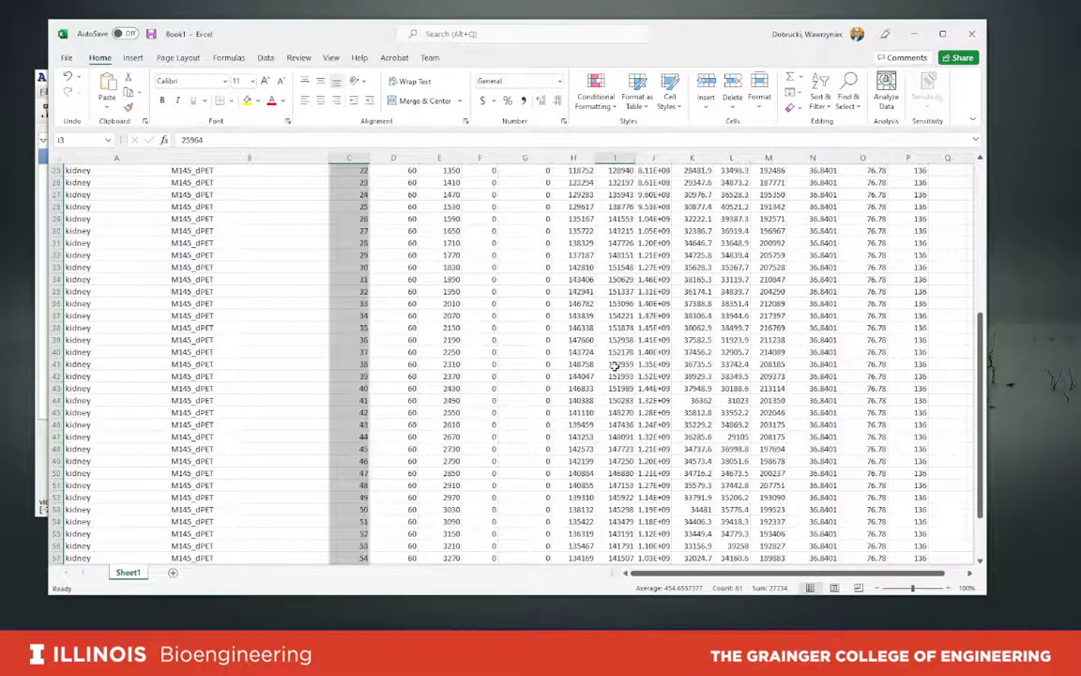
scroll(614, 365, "down", 1)
key("ctrl+shift+Down")
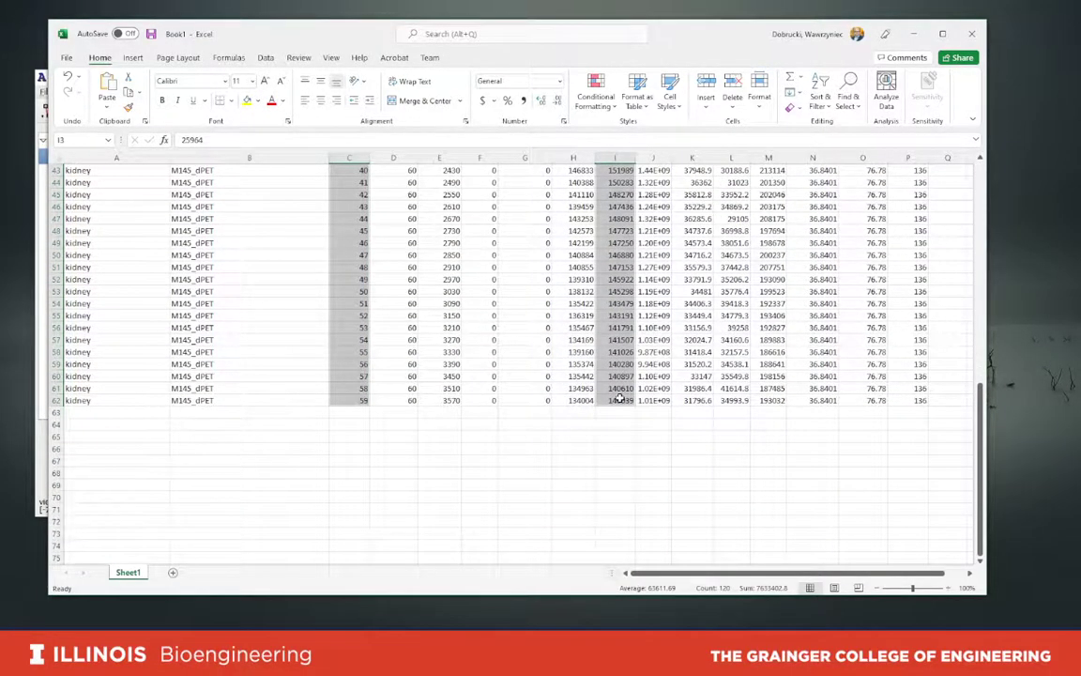
scroll(605, 338, "up", 13)
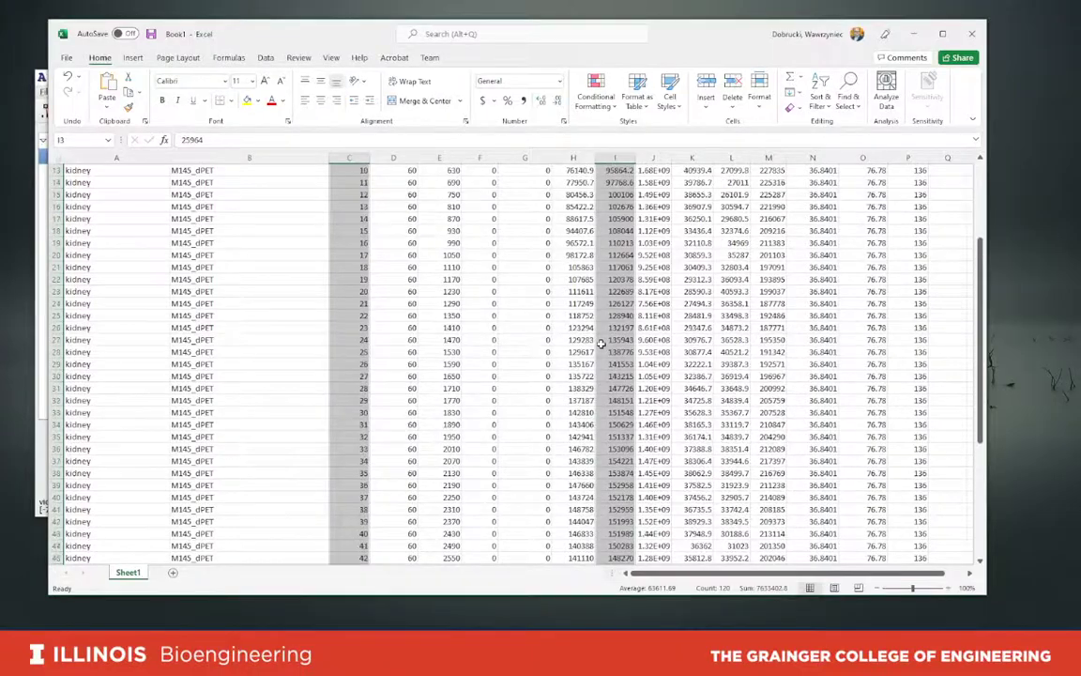
scroll(600, 343, "up", 1)
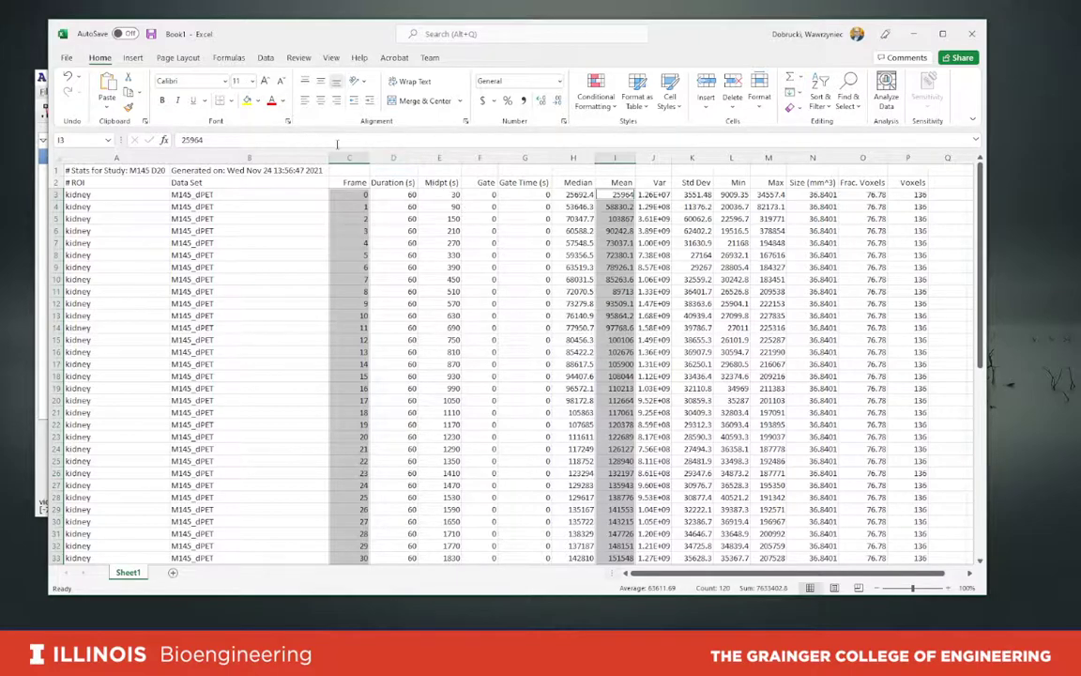
Step: Insert a Scatter with Smooth Lines chart of the Mean values against the Frame numbers
left_click(132, 57)
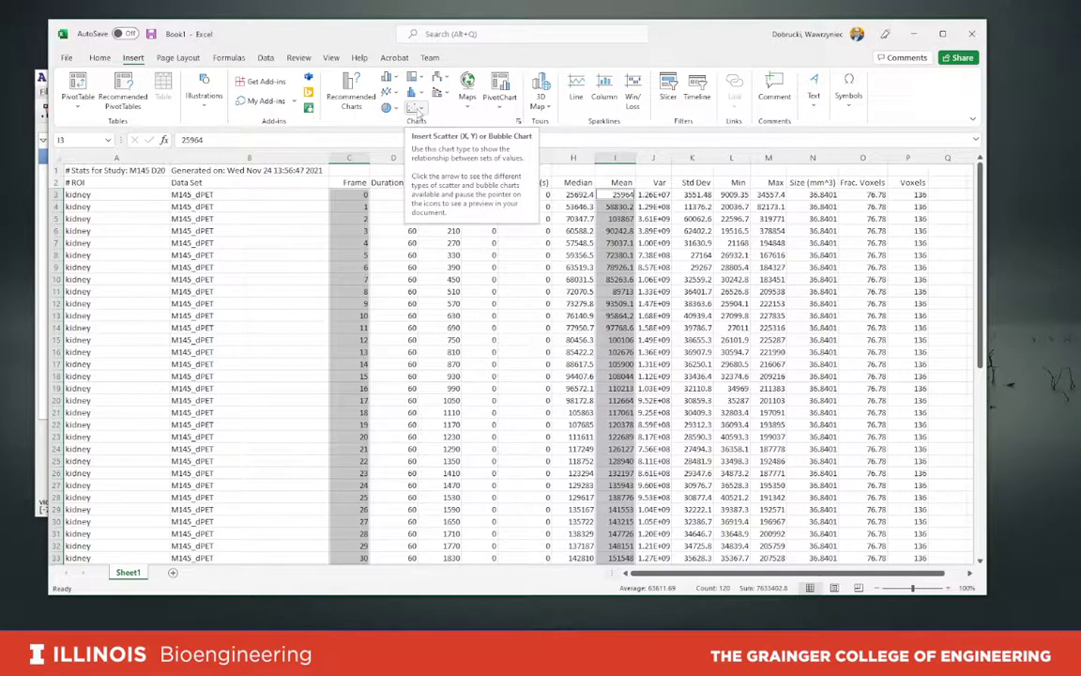
left_click(417, 109)
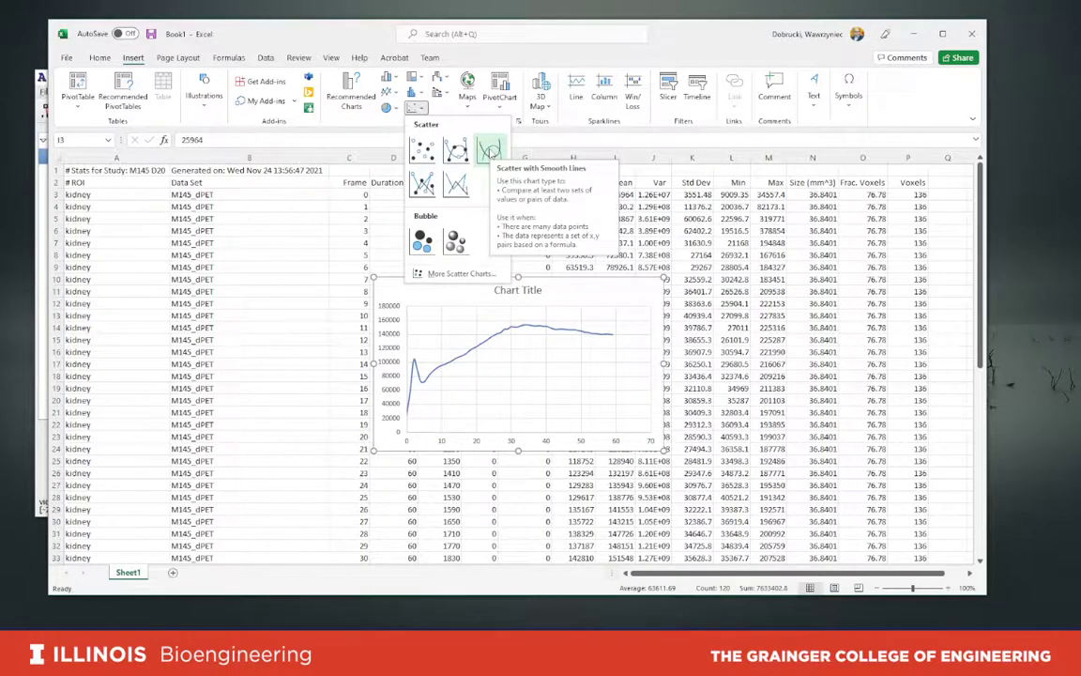
left_click(489, 150)
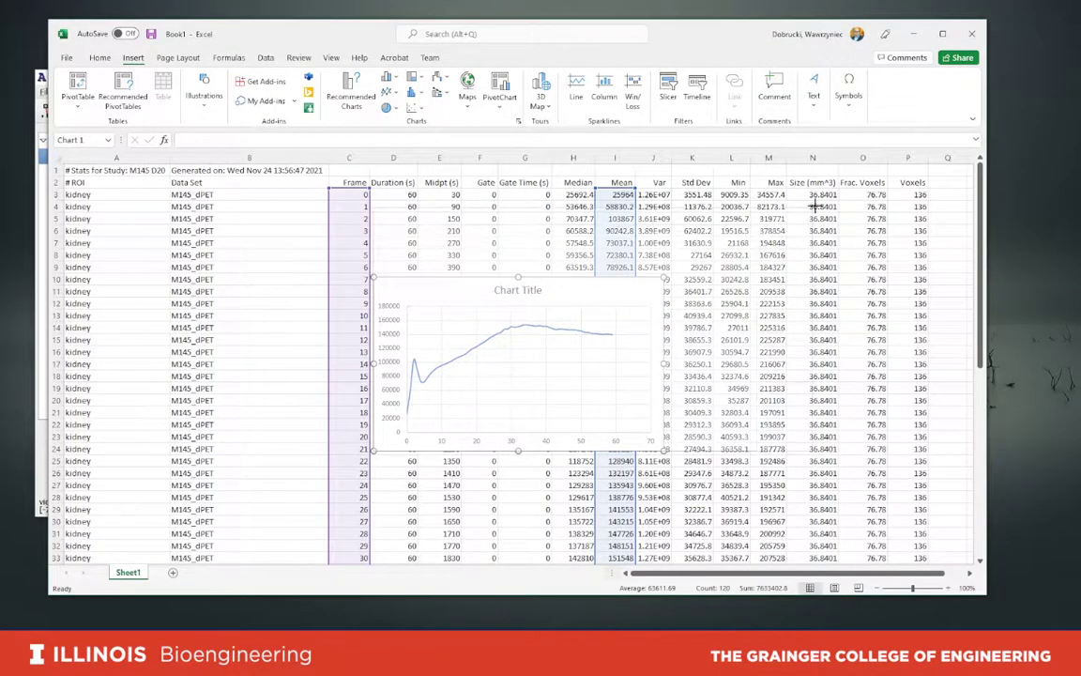
Step: Enlarge the kidney uptake chart so it reaches from the Duration column to the Size column and down to about row 25
left_click_drag(664, 279, 830, 200)
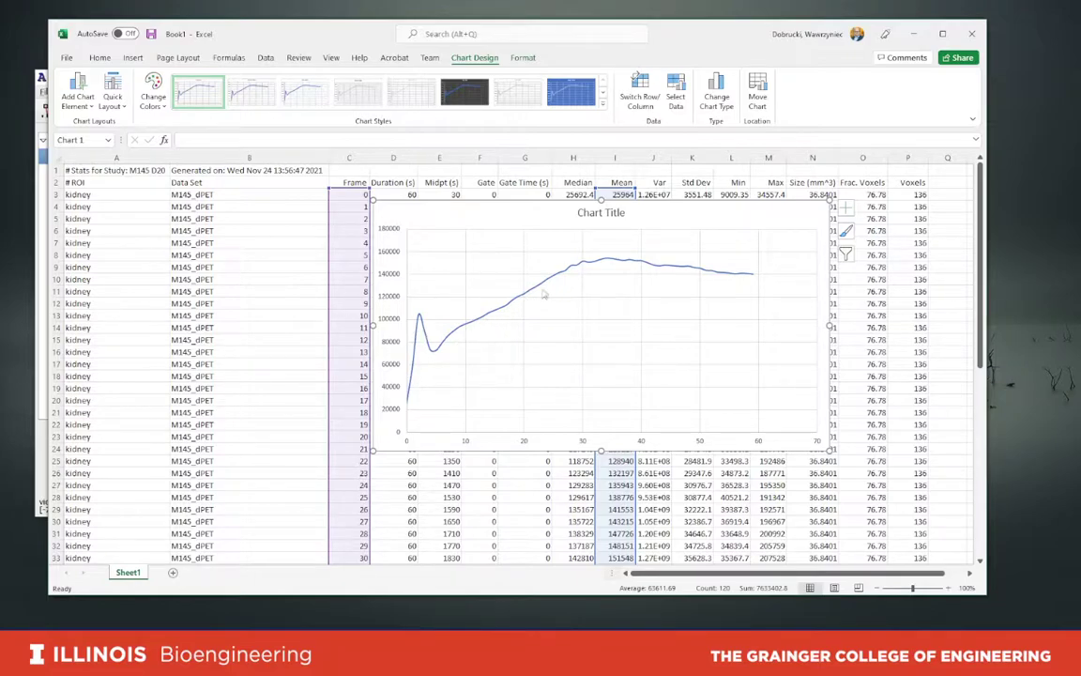
mouse_move(742, 278)
mouse_move(410, 410)
mouse_move(422, 322)
left_click_drag(601, 450, 600, 468)
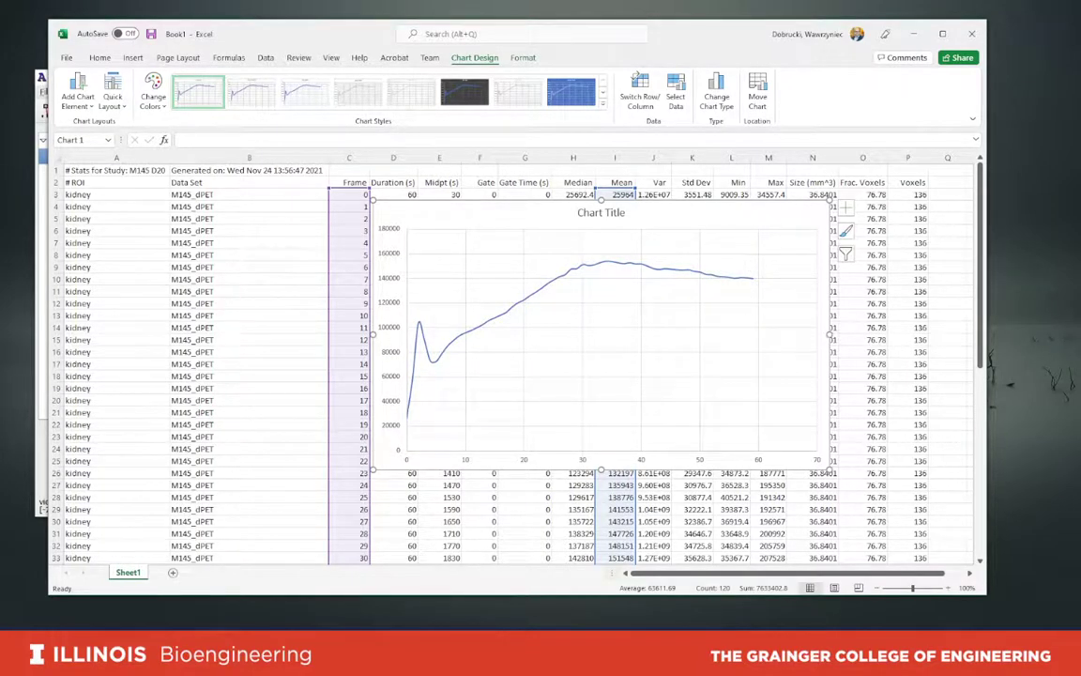
Step: Minimize the workbook, switch to AMIDE and close the kidney ROI analysis results
left_click(917, 36)
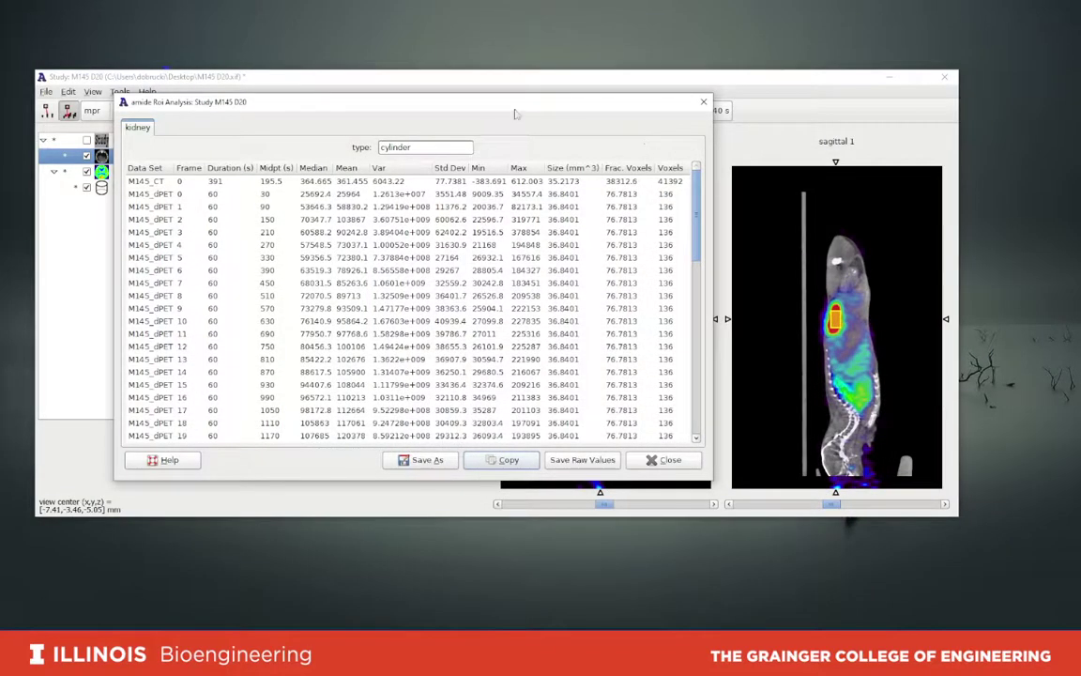
left_click_drag(510, 111, 549, 116)
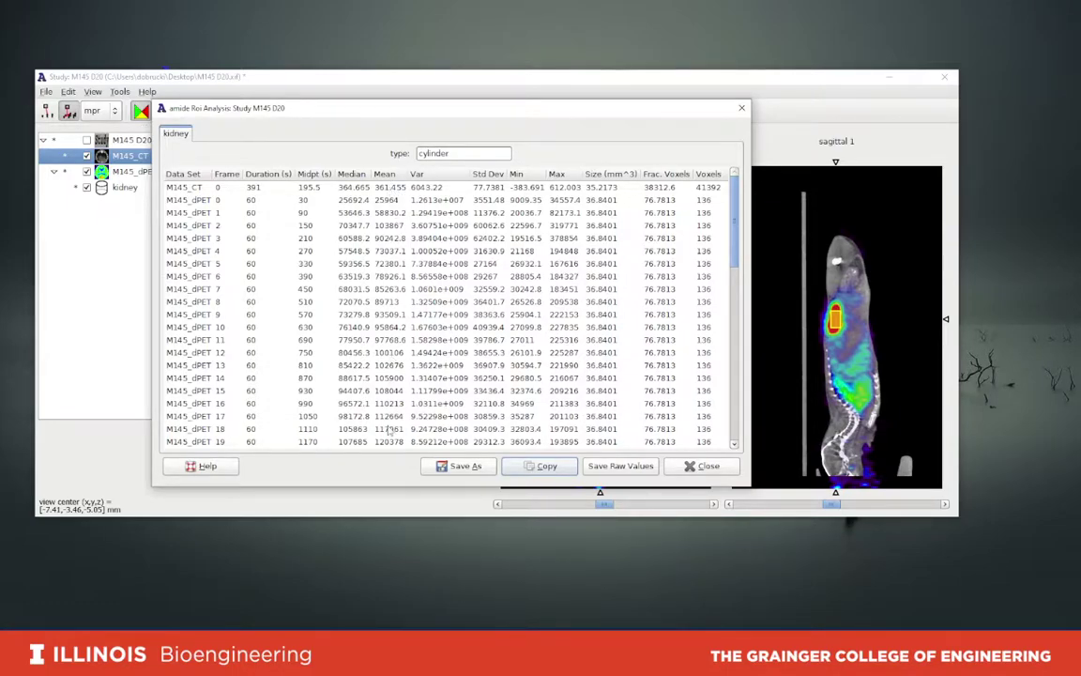
left_click(705, 465)
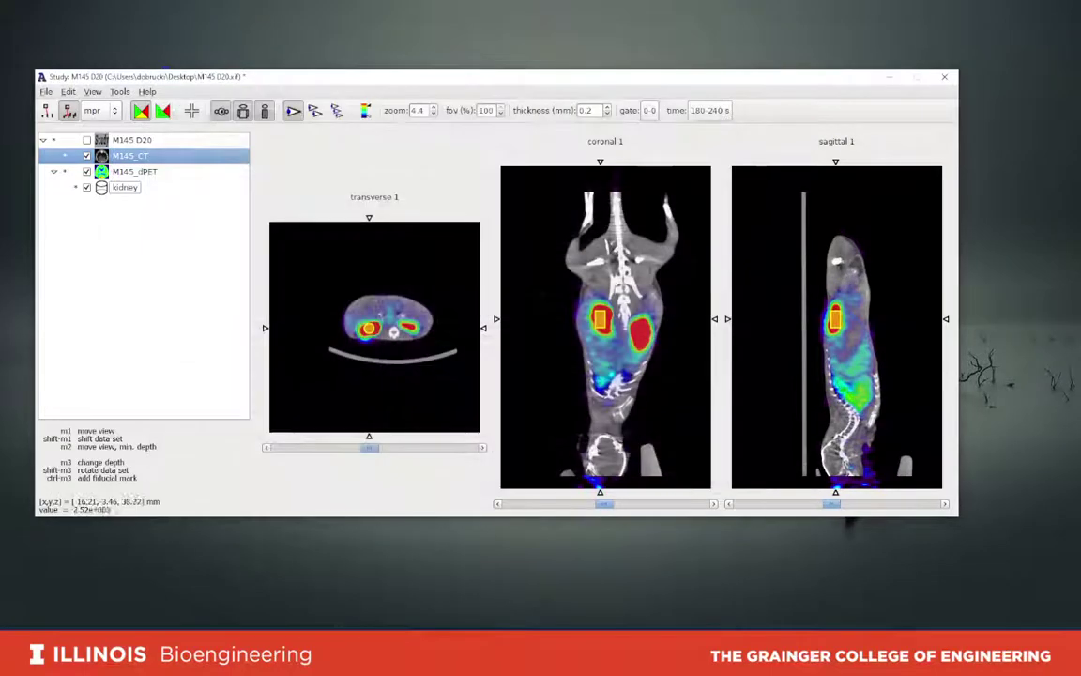